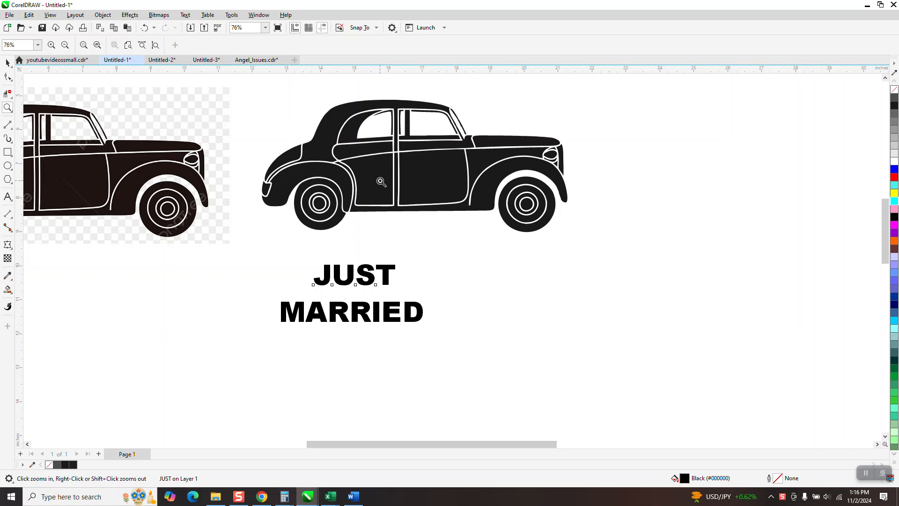
# Step: Examine the car drawing up close and check whether it consists of separate objects
pyautogui.moveTo(163, 136); pyautogui.dragTo(241, 205)
pyautogui.rightClick(202, 188)
pyautogui.moveTo(385, 164); pyautogui.dragTo(497, 248)
pyautogui.scroll(-5, 431, 226)
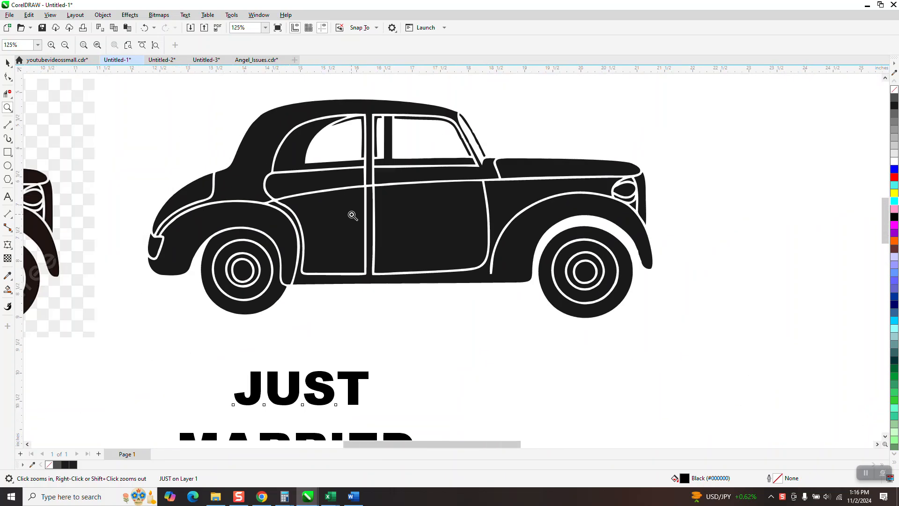
pyautogui.click(8, 75)
pyautogui.press('space')
pyautogui.click(397, 292)
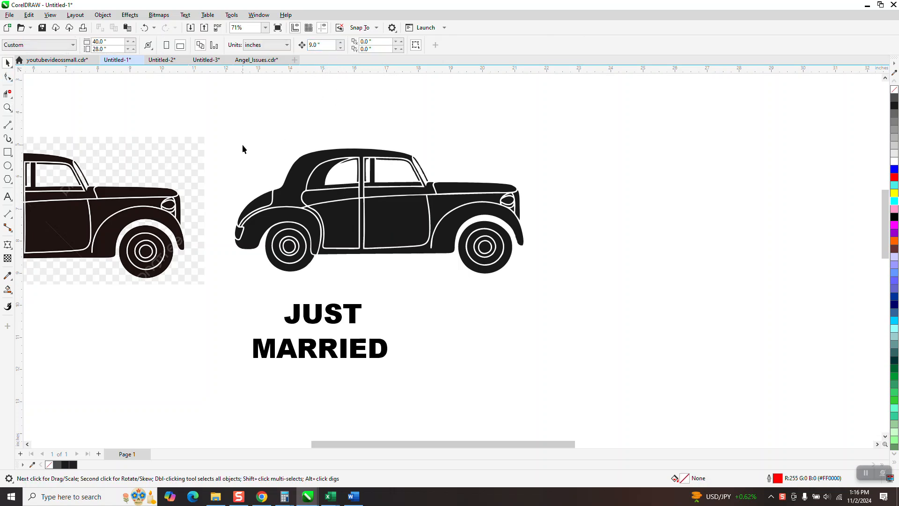
pyautogui.moveTo(628, 309); pyautogui.dragTo(628, 309)
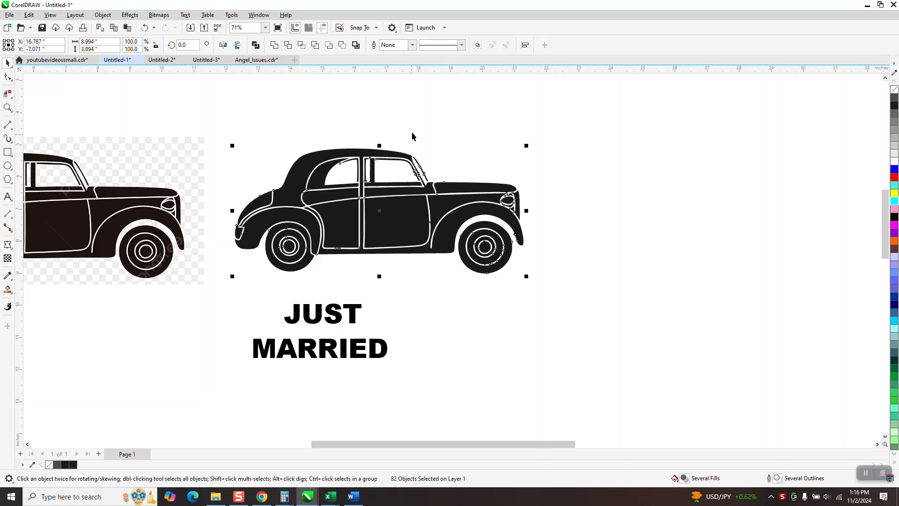
pyautogui.click(427, 122)
# Step: Move the car's front door panel 9 inches to the right and turn it into an unfilled dark grey hairline outline
pyautogui.click(414, 215)
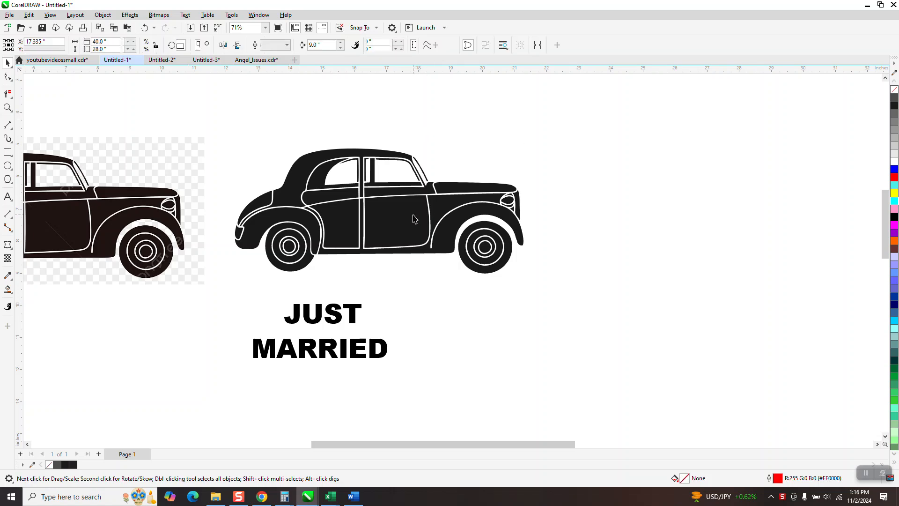
pyautogui.press('Right')
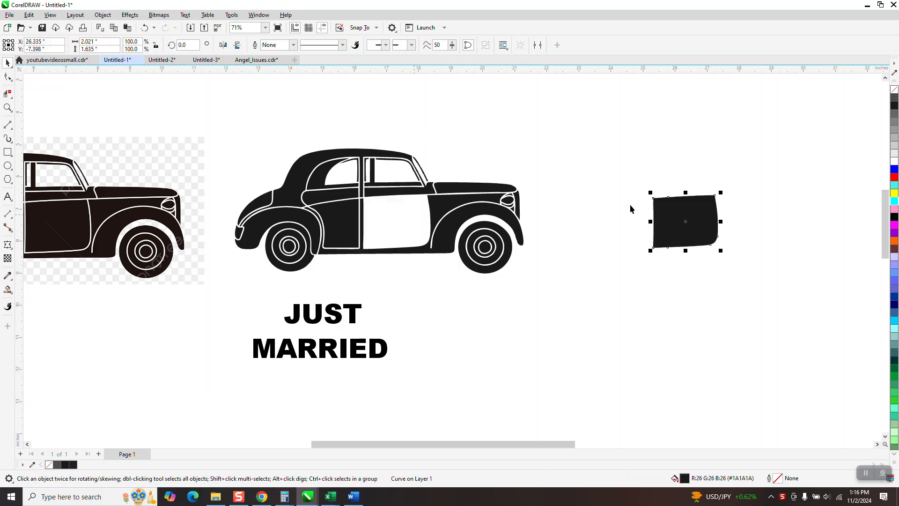
pyautogui.click(895, 90)
pyautogui.rightClick(894, 102)
# Step: Place the MARRIED text below the front door outline and shape it with an envelope created from that outline
pyautogui.moveTo(375, 341); pyautogui.dragTo(727, 292)
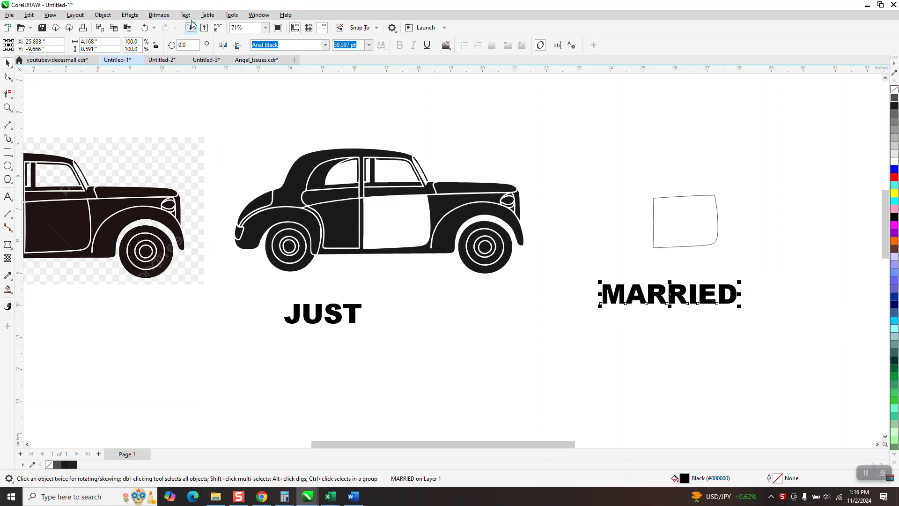
pyautogui.click(130, 15)
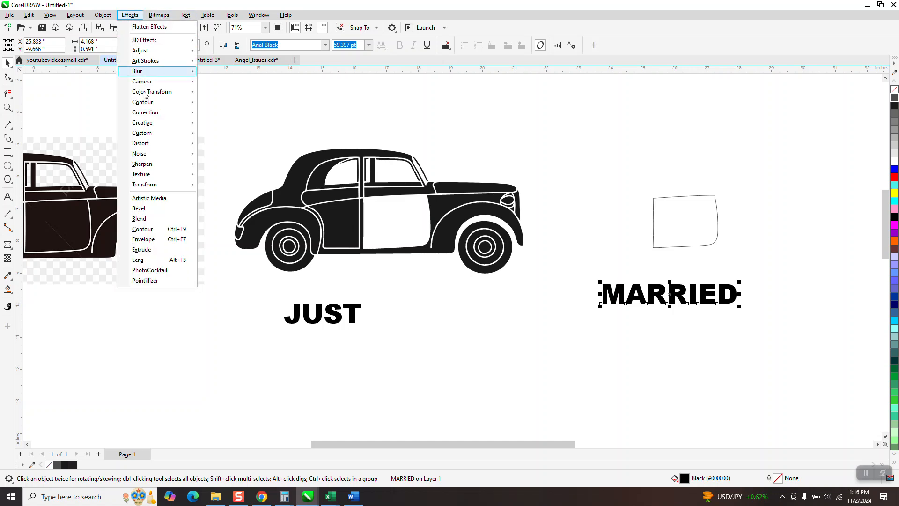
pyautogui.click(149, 240)
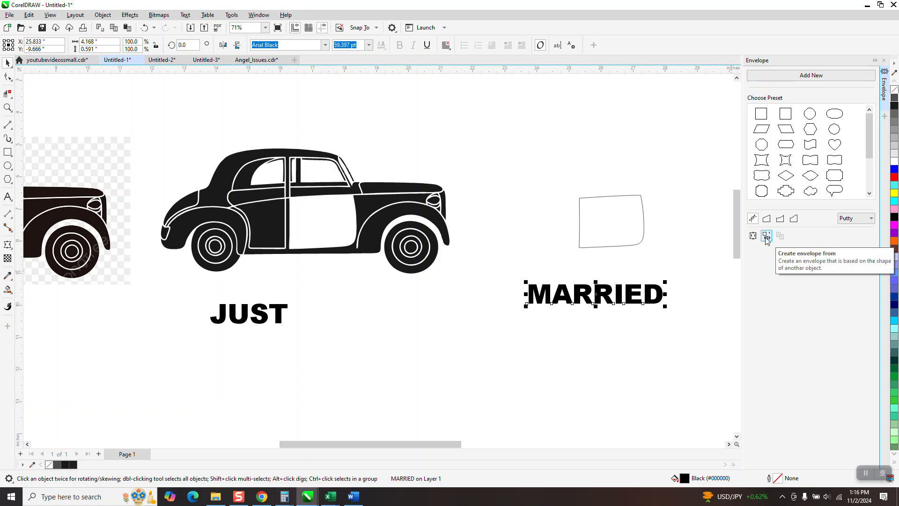
pyautogui.click(766, 237)
pyautogui.click(610, 240)
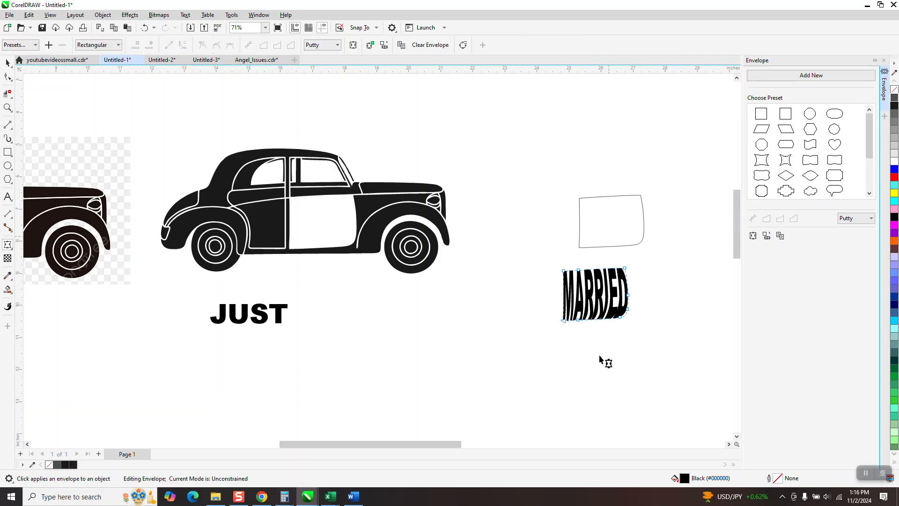
pyautogui.click(8, 62)
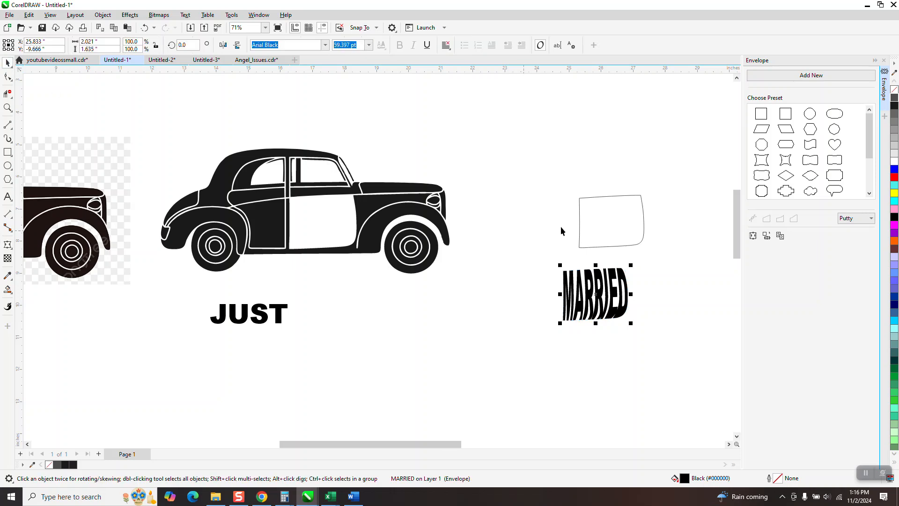
# Step: Centre the enveloped MARRIED text on the door outline and move the text 9 inches left into the car's door opening
pyautogui.keyDown('shift'); pyautogui.click(615, 234); pyautogui.keyUp('shift')
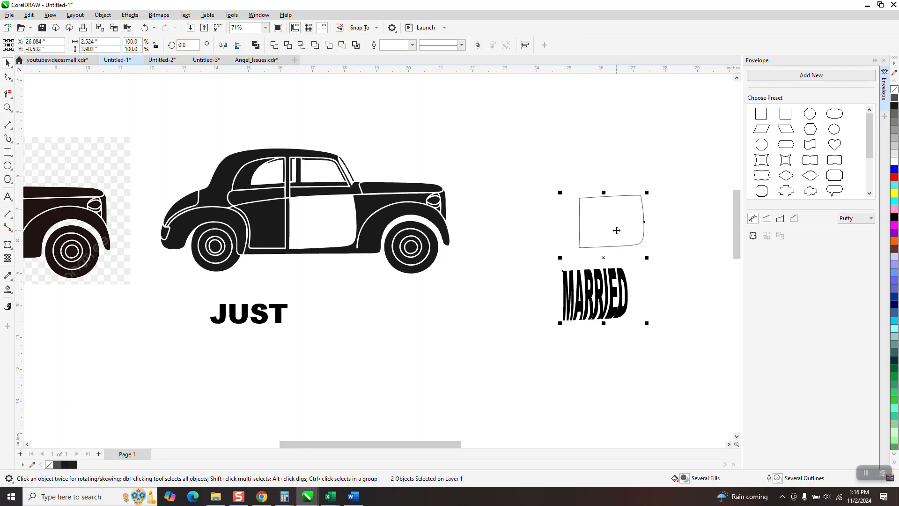
pyautogui.press('c')
pyautogui.press('e')
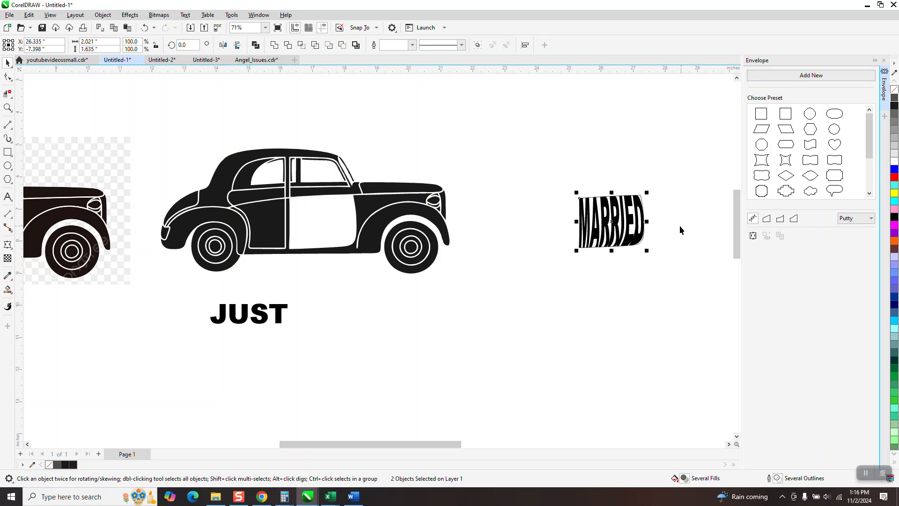
pyautogui.click(667, 227)
pyautogui.click(629, 228)
pyautogui.press('e')
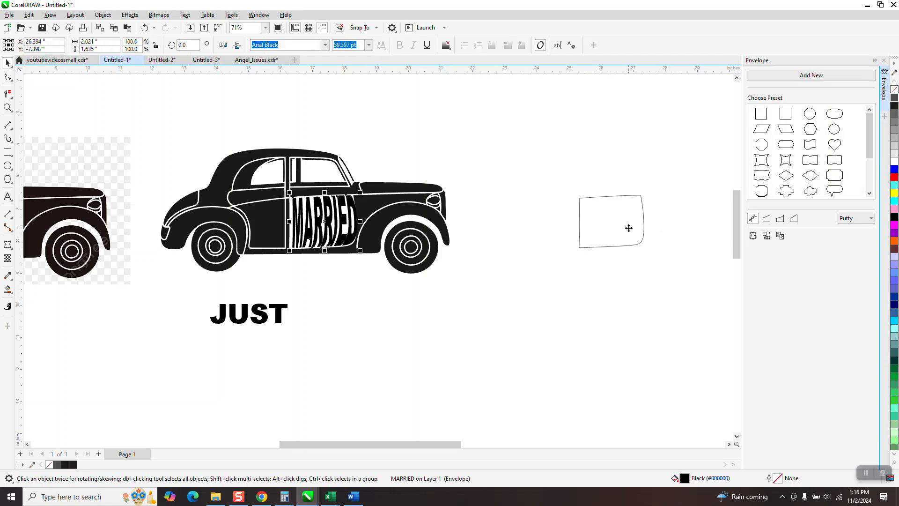
# Step: Shift the MARRIED text slightly so it sits evenly inside the front door opening
pyautogui.click(8, 108)
pyautogui.moveTo(253, 173); pyautogui.dragTo(459, 296)
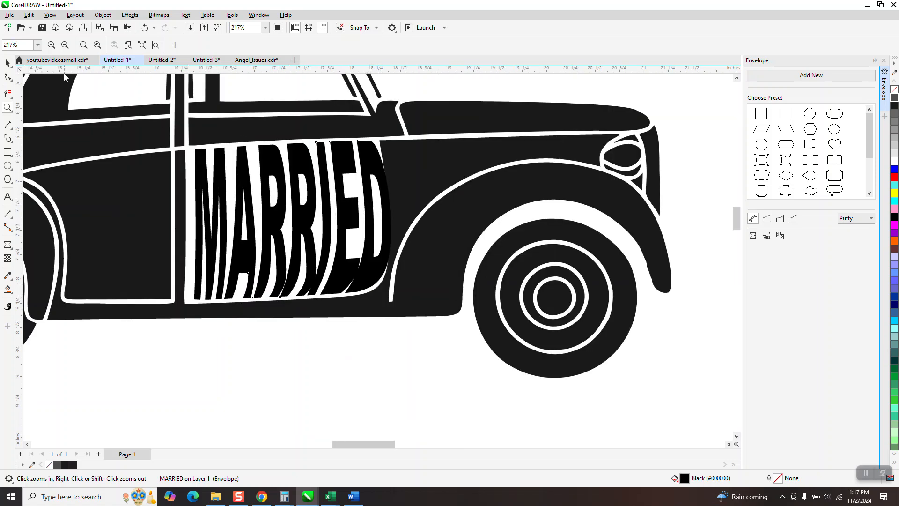
pyautogui.click(8, 62)
pyautogui.scroll(-2, 205, 177)
pyautogui.moveTo(310, 204); pyautogui.dragTo(309, 208)
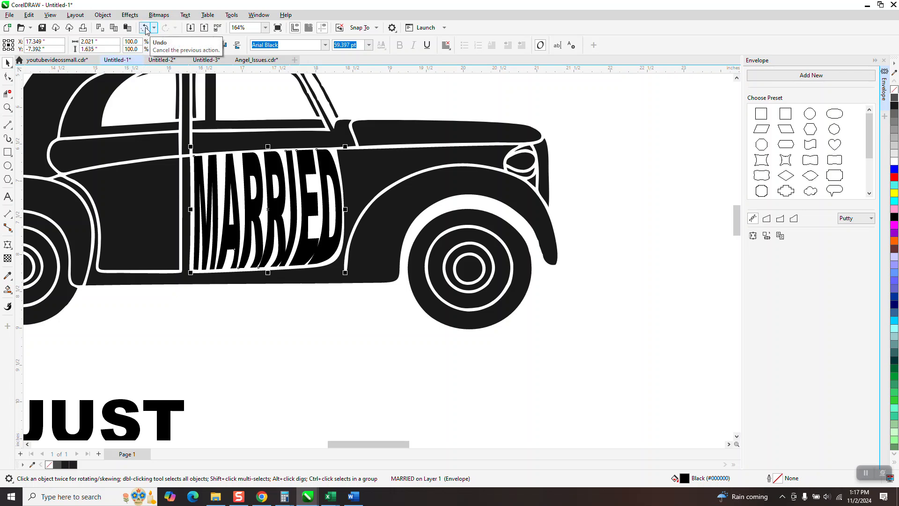
# Step: Convert the enveloped MARRIED text in the front door to curves
pyautogui.click(7, 107)
pyautogui.moveTo(267, 186); pyautogui.dragTo(443, 317)
pyautogui.scroll(-4, 441, 336)
pyautogui.scroll(-1, 223, 254)
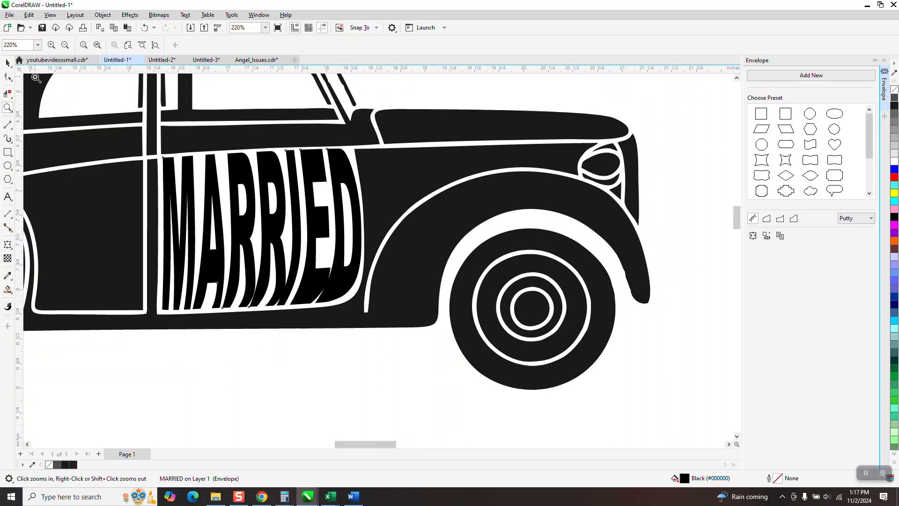
pyautogui.click(8, 63)
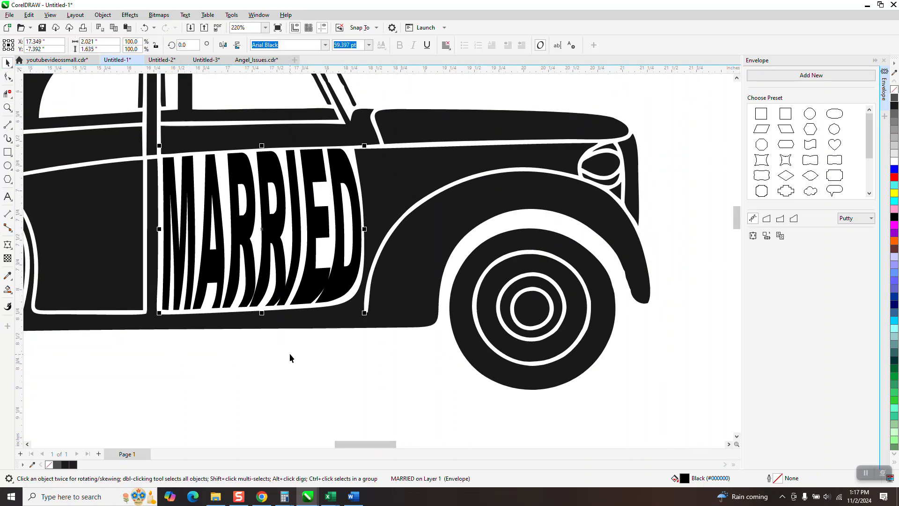
pyautogui.click(102, 16)
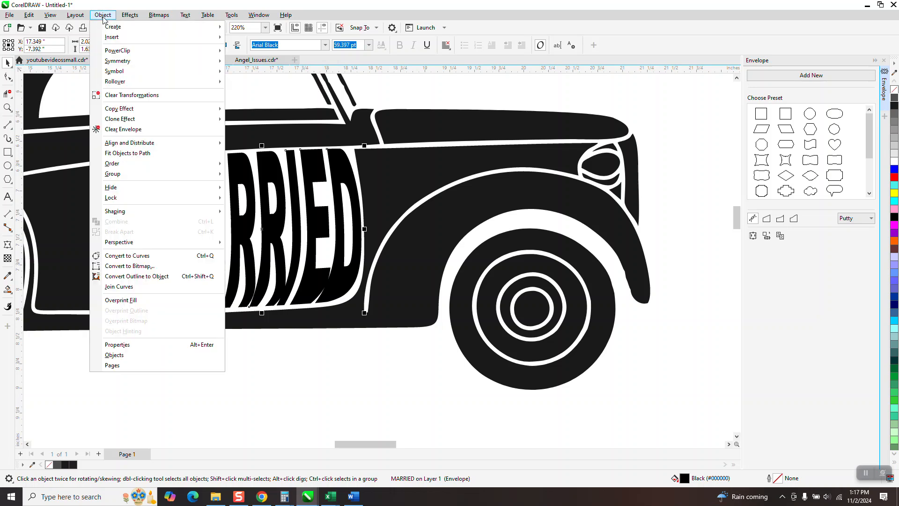
pyautogui.click(142, 257)
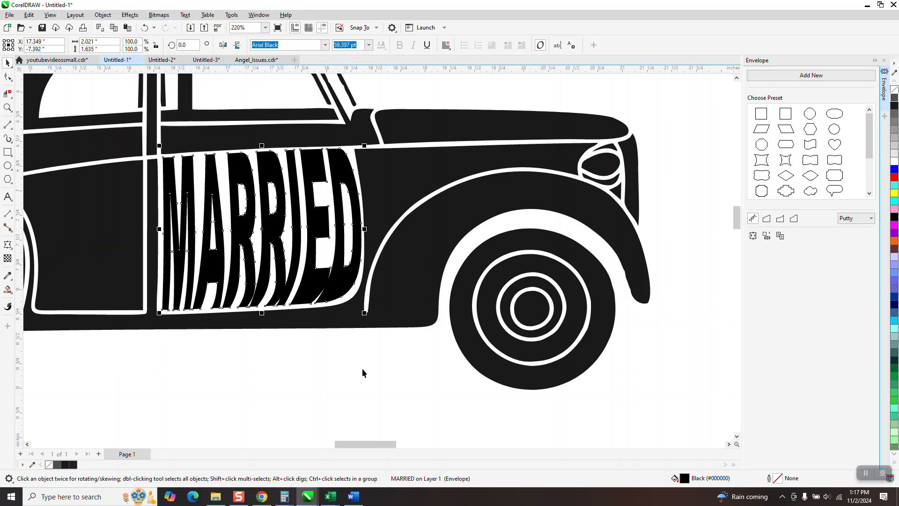
# Step: Adjust the nodes of the MARRIED lettering near the door's lower right corner with the Shape tool
pyautogui.click(7, 107)
pyautogui.moveTo(297, 246); pyautogui.dragTo(431, 341)
pyautogui.press('F10')
pyautogui.click(192, 291)
pyautogui.click(272, 194)
pyautogui.click(192, 292)
pyautogui.moveTo(266, 189); pyautogui.dragTo(283, 209)
pyautogui.moveTo(253, 159); pyautogui.dragTo(291, 261)
pyautogui.scroll(-6, 291, 261)
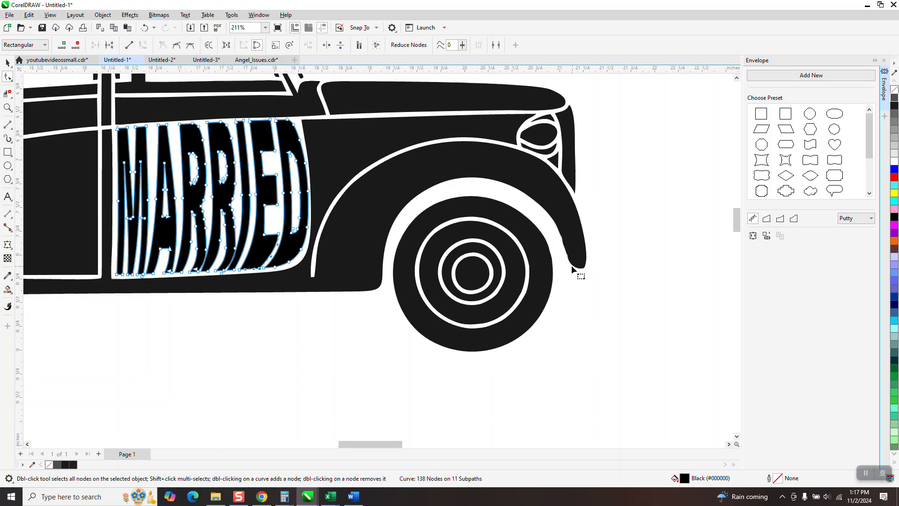
pyautogui.scroll(-1, 575, 266)
pyautogui.click(8, 63)
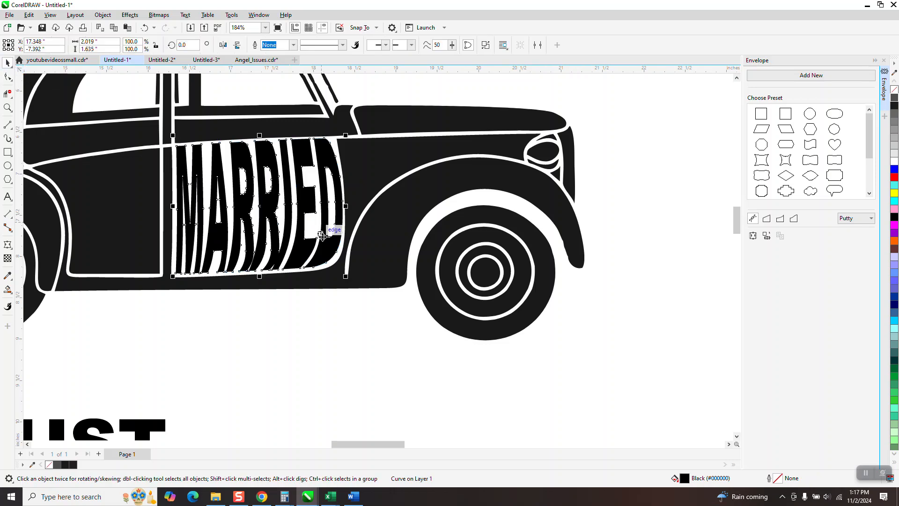
# Step: Delete the leftover front door outline beside the car
pyautogui.scroll(-5, 315, 221)
pyautogui.click(606, 245)
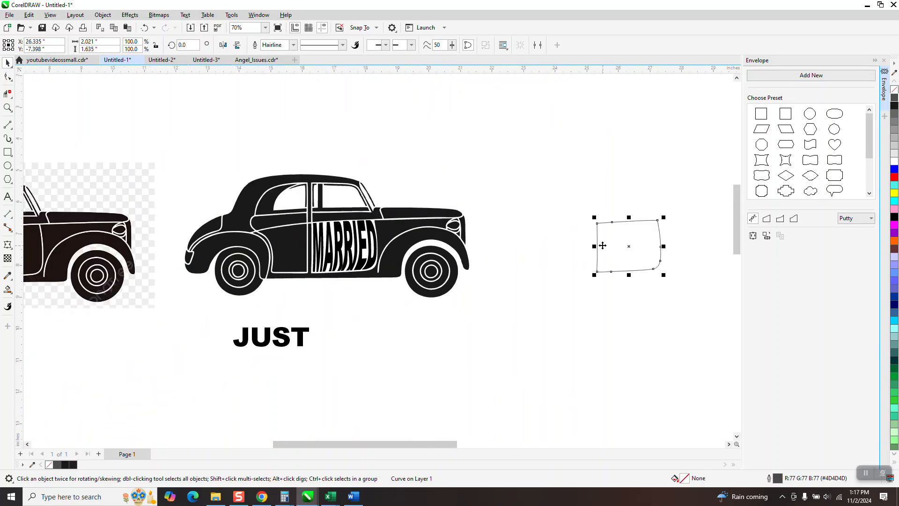
pyautogui.click(601, 222)
# Step: Move the car's rear door panel 9 inches to the right and turn it into an unfilled dark grey hairline outline
pyautogui.click(304, 236)
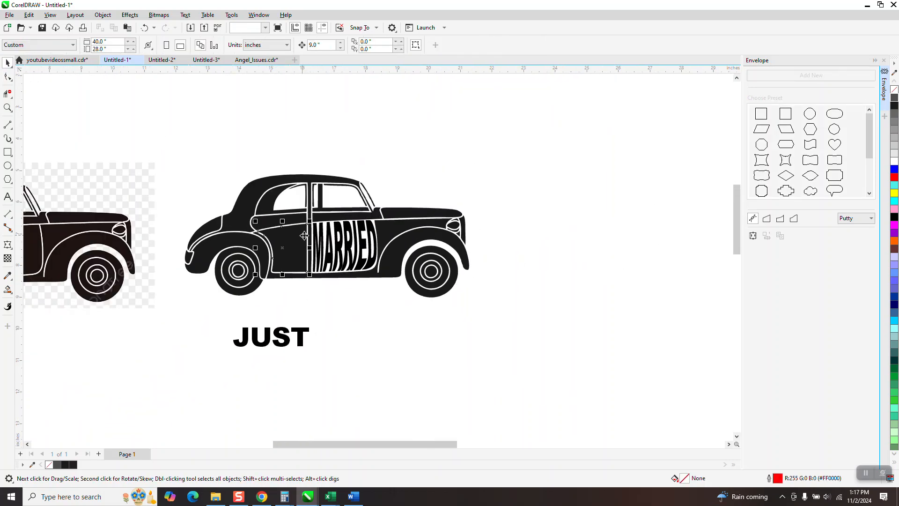
pyautogui.press('Right')
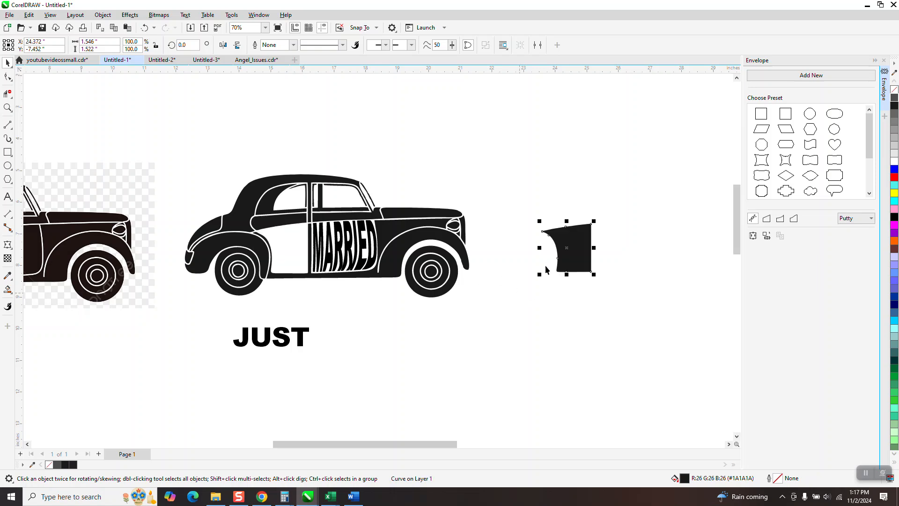
pyautogui.click(8, 107)
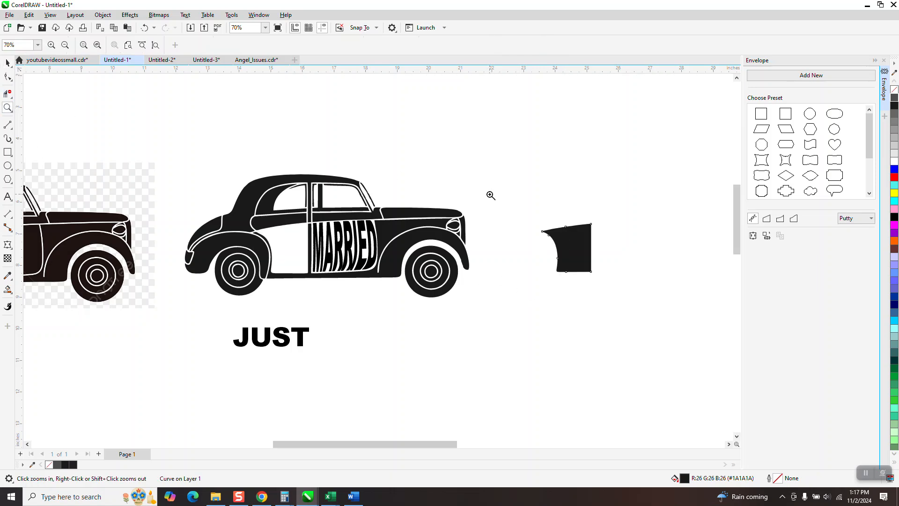
pyautogui.moveTo(525, 208); pyautogui.dragTo(642, 319)
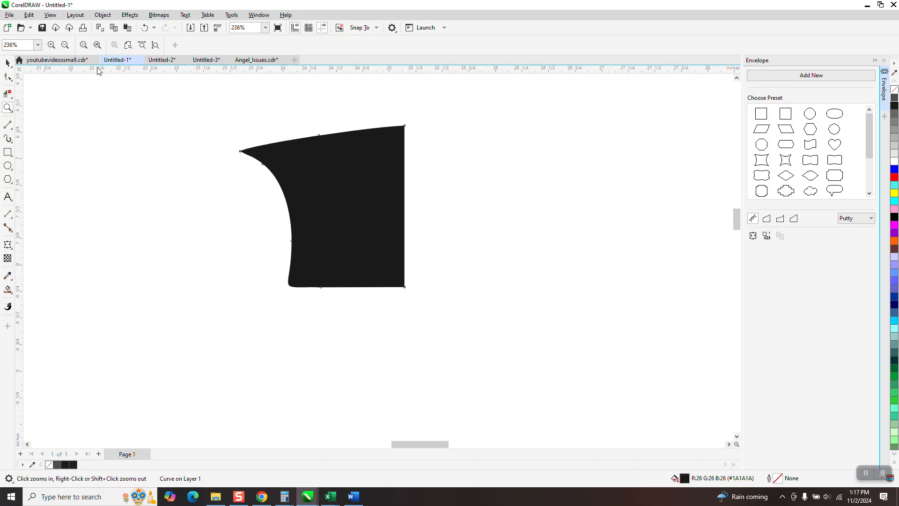
pyautogui.click(7, 63)
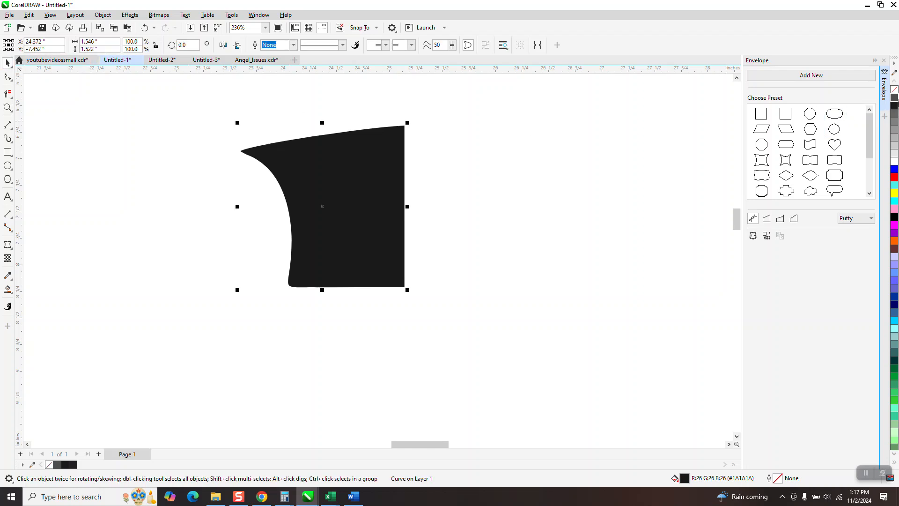
pyautogui.click(894, 90)
pyautogui.scroll(-2, 346, 194)
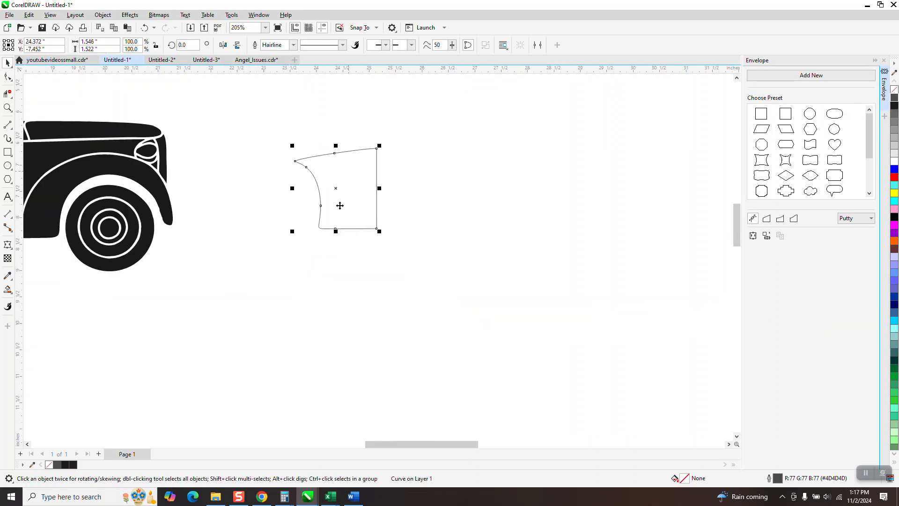
# Step: Move the JUST text to just below the rear door outline
pyautogui.scroll(-1, 331, 241)
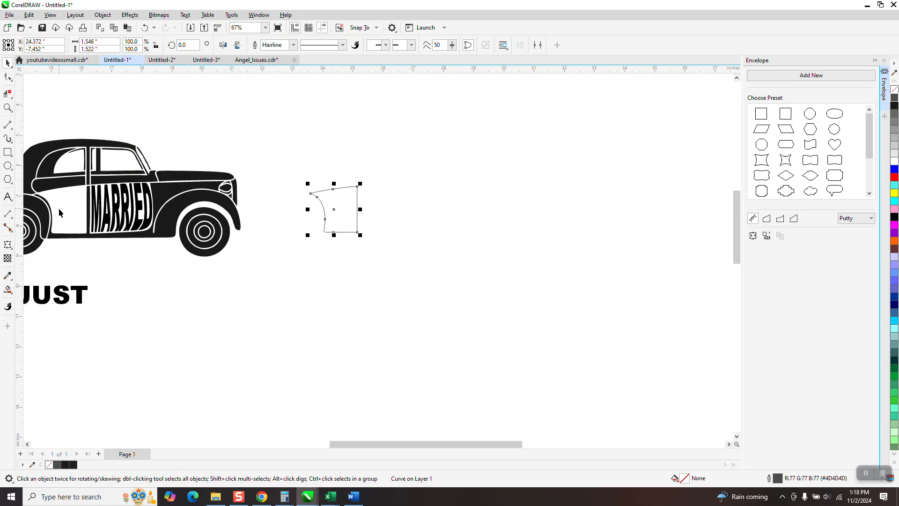
pyautogui.moveTo(80, 292); pyautogui.dragTo(368, 276)
# Step: Draw a 3-point curve about 1.36 inches high from the rear door outline's bottom edge to its top edge, cutting off the pointed left corner
pyautogui.click(7, 108)
pyautogui.moveTo(306, 179); pyautogui.dragTo(427, 248)
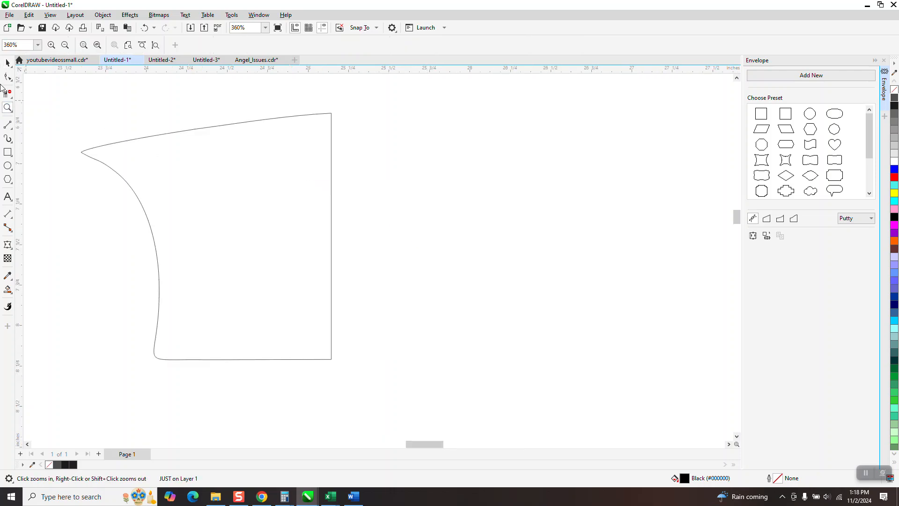
pyautogui.click(11, 129)
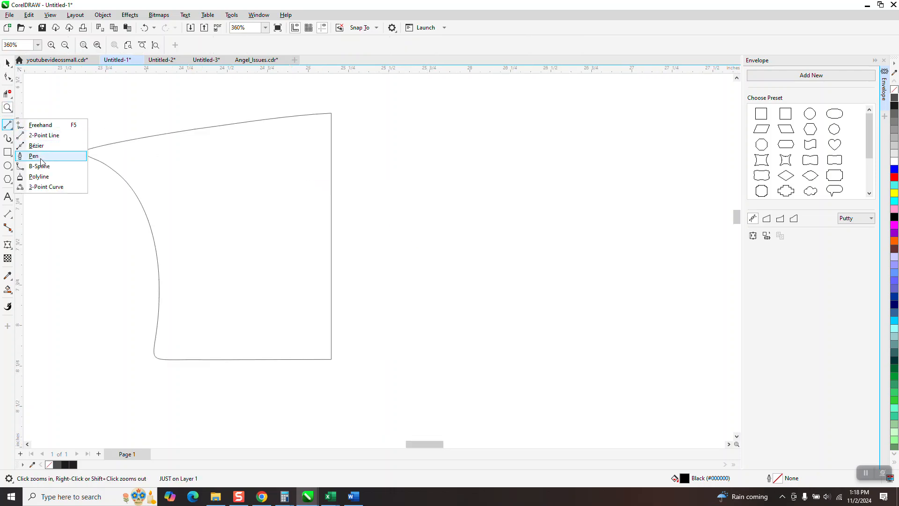
pyautogui.click(47, 186)
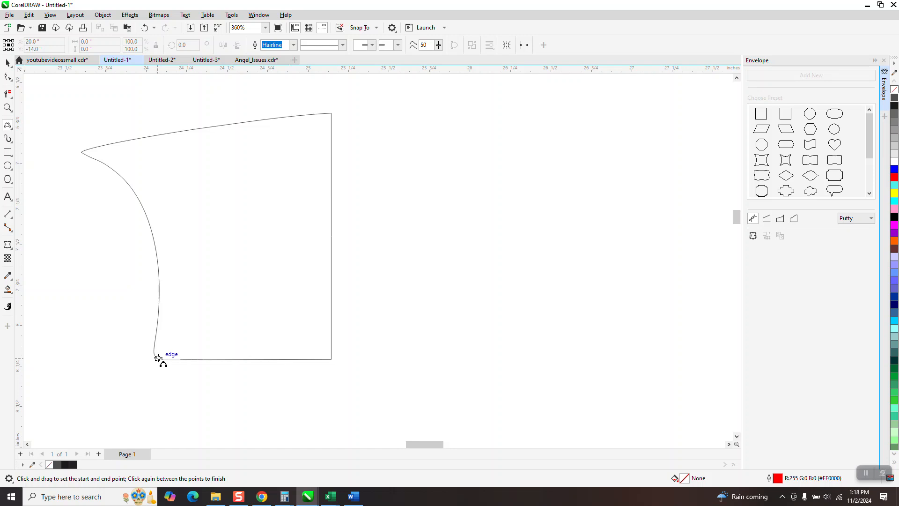
pyautogui.moveTo(167, 359); pyautogui.dragTo(132, 140)
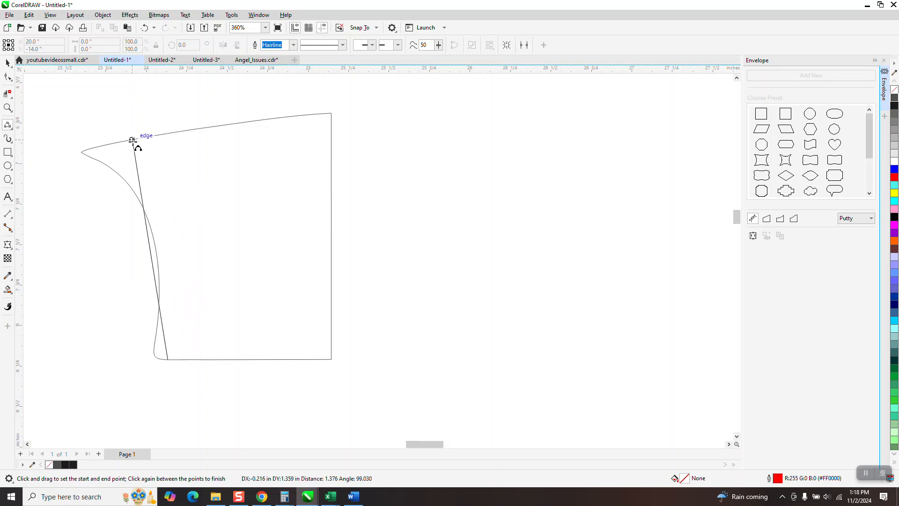
pyautogui.click(145, 167)
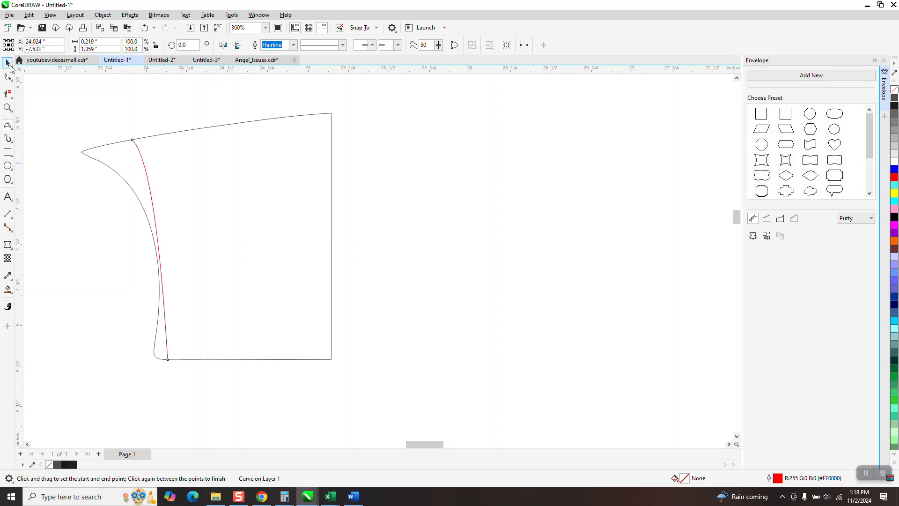
# Step: Smart Fill the rear door outline area to the right of the red curve with near-black #1A1A1A and no outline
pyautogui.click(7, 62)
pyautogui.click(7, 290)
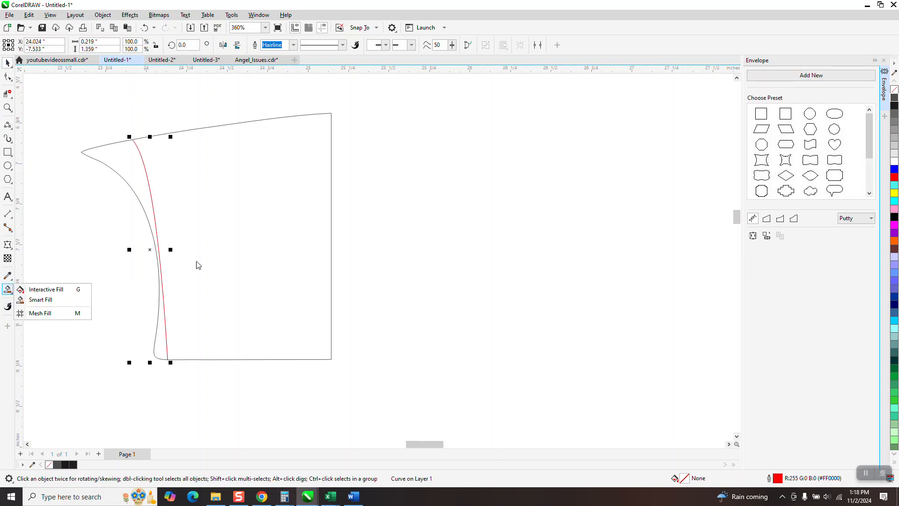
pyautogui.click(40, 300)
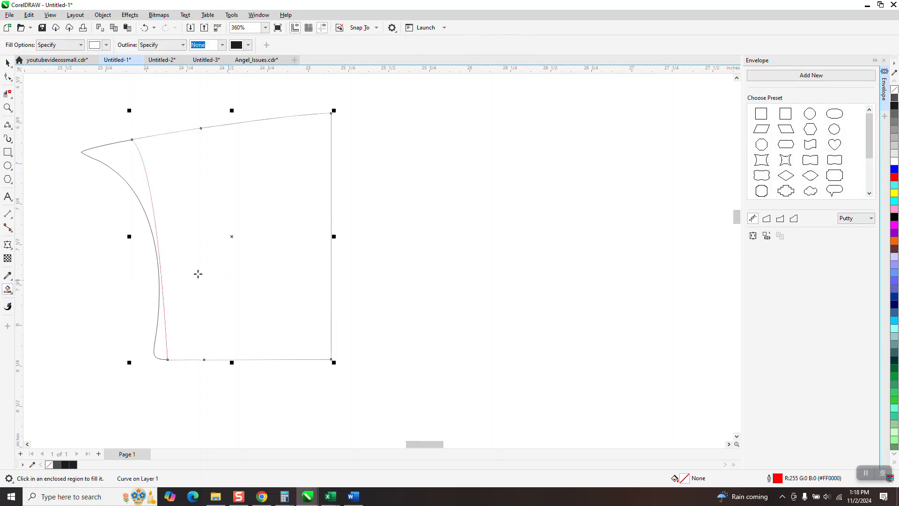
pyautogui.click(144, 28)
pyautogui.click(106, 45)
pyautogui.click(110, 96)
pyautogui.click(221, 185)
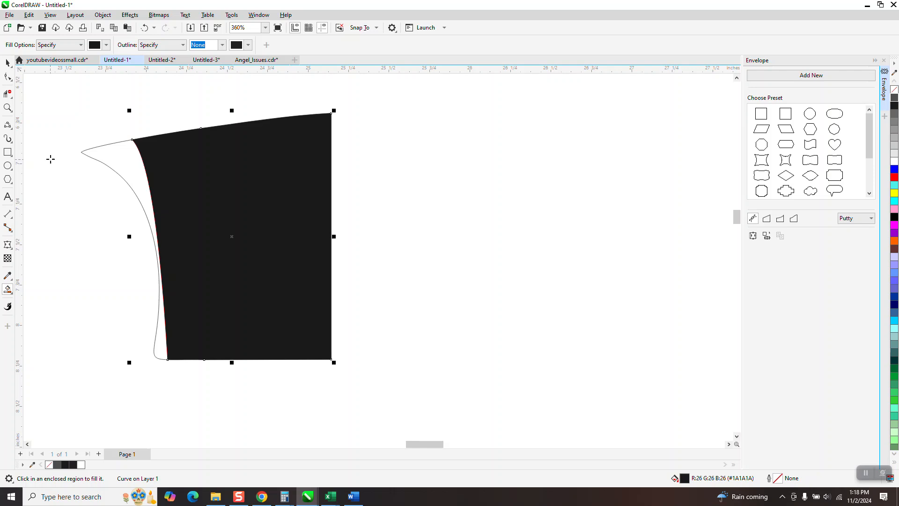
# Step: Move the filled door shape 9 inches to the right and turn it into an unfilled dark grey outline
pyautogui.hotkey('ctrl', 'z')
pyautogui.scroll(-5, 357, 246)
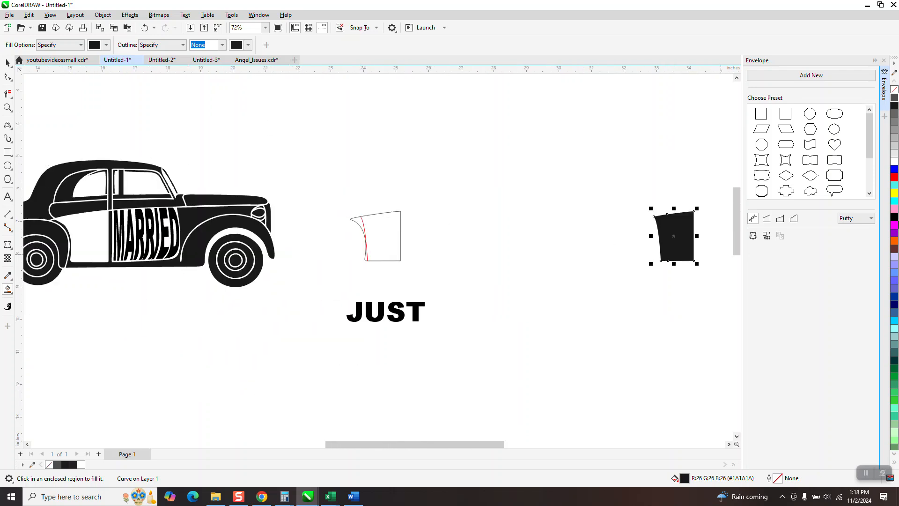
pyautogui.click(895, 96)
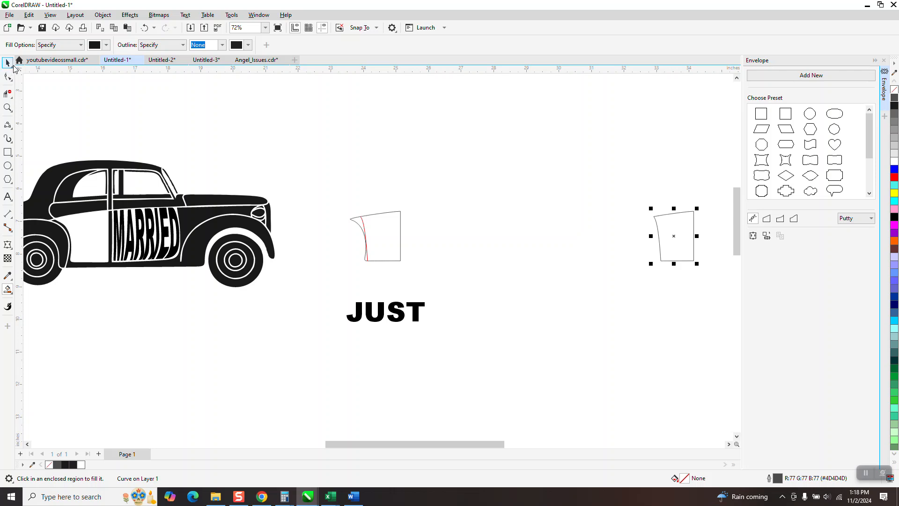
pyautogui.press('Left')
pyautogui.press('Right')
# Step: Move the JUST text below the trimmed door outline and try an envelope created from that outline
pyautogui.click(6, 63)
pyautogui.moveTo(418, 315); pyautogui.dragTo(695, 297)
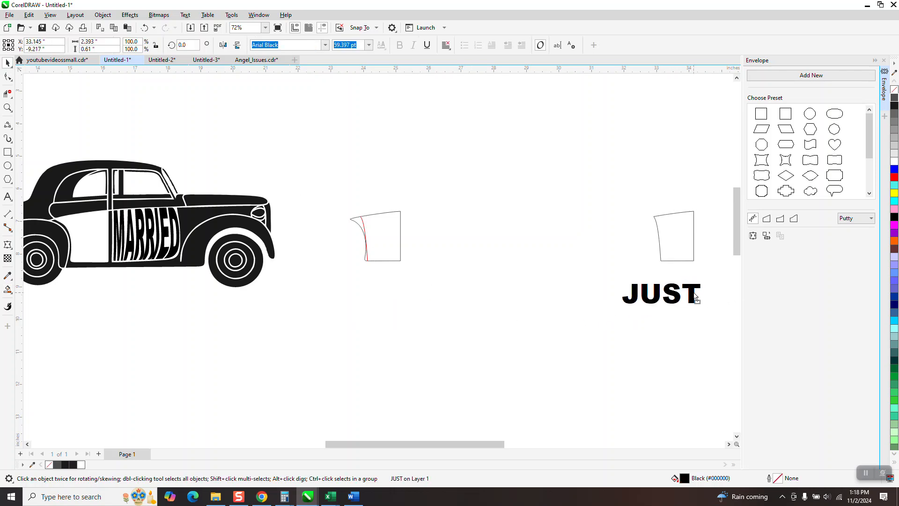
pyautogui.click(768, 237)
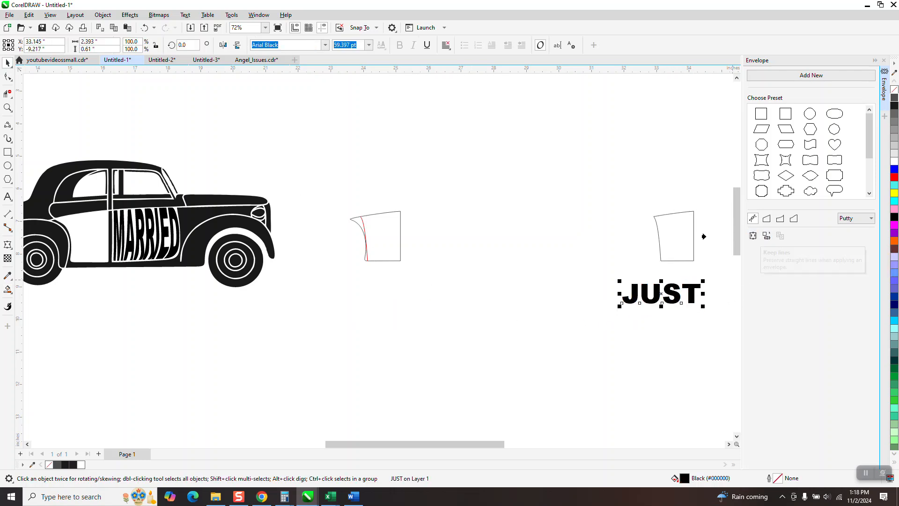
pyautogui.click(672, 237)
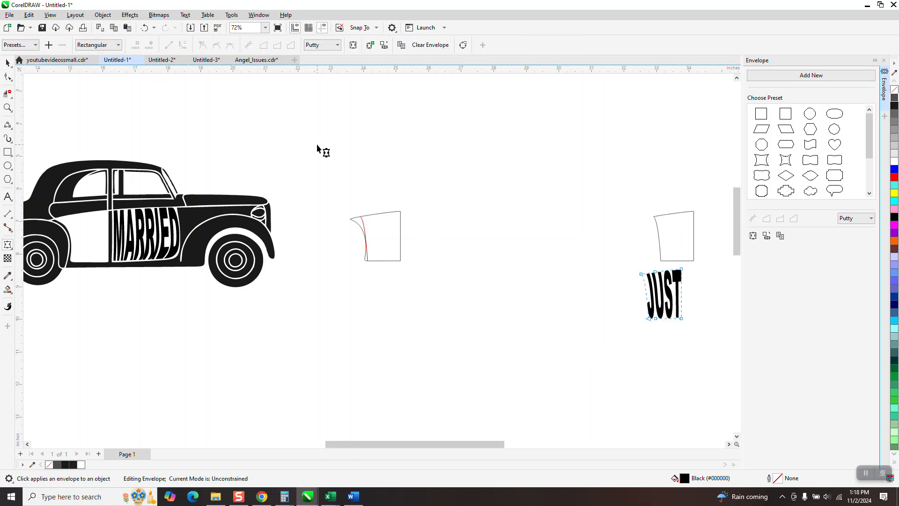
pyautogui.click(144, 28)
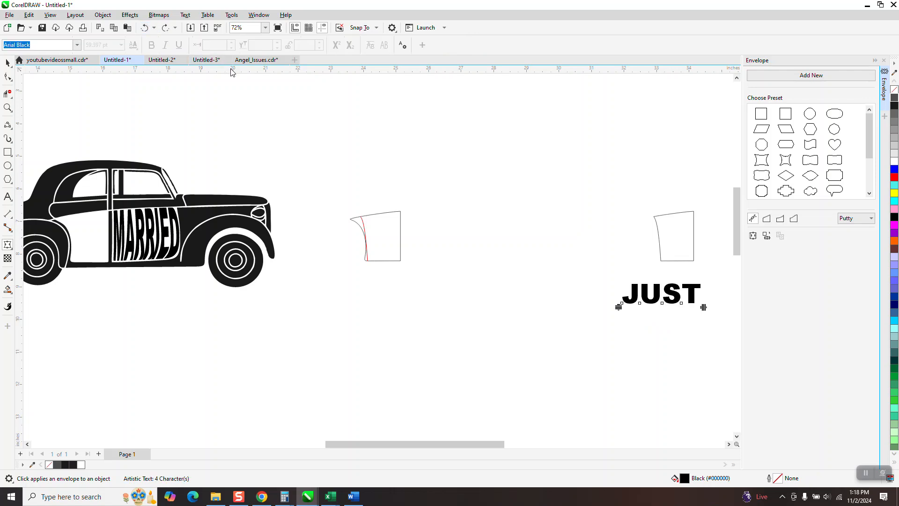
pyautogui.moveTo(678, 286); pyautogui.dragTo(619, 310)
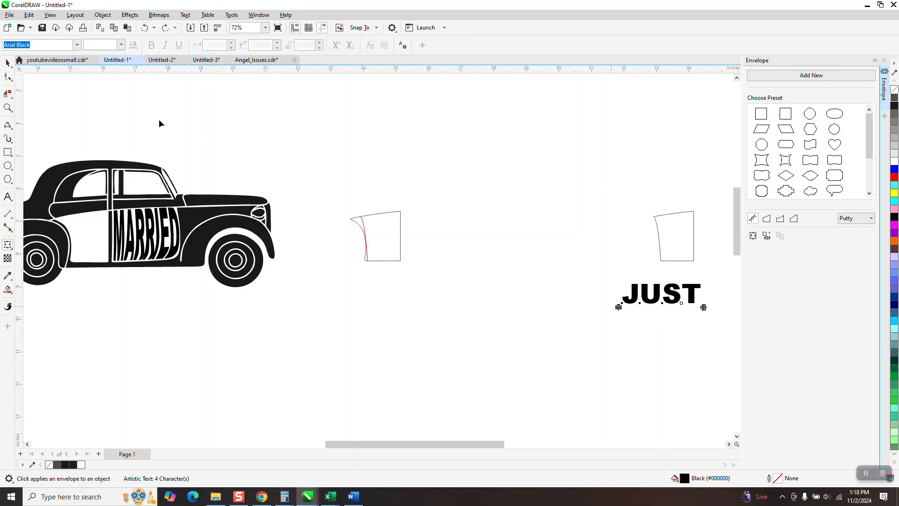
# Step: Leave a spare copy of the JUST text aside and shape the other with an envelope created from the trimmed door outline
pyautogui.click(9, 64)
pyautogui.moveTo(674, 292); pyautogui.dragTo(651, 336)
pyautogui.click(751, 237)
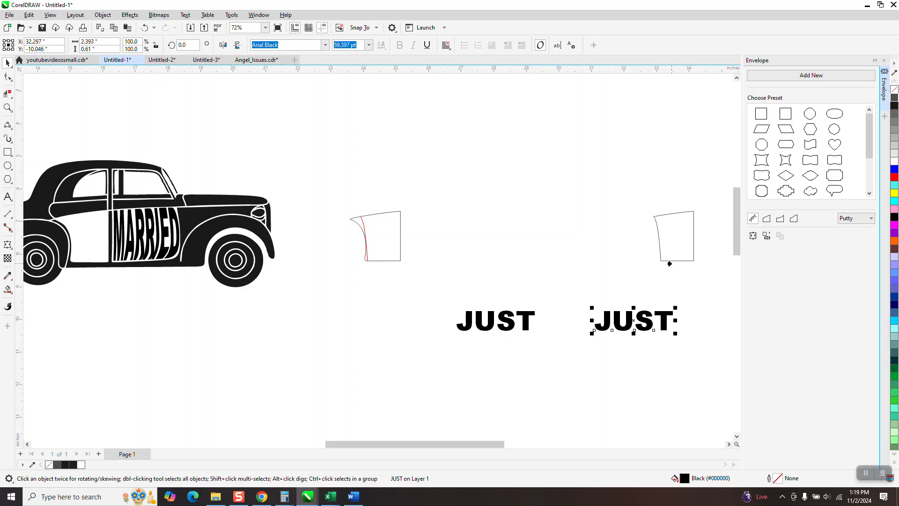
pyautogui.click(669, 260)
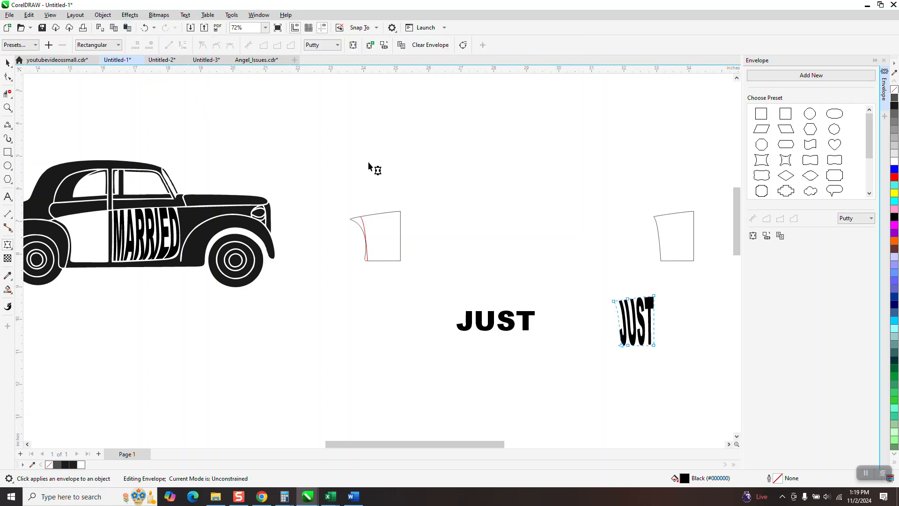
# Step: Center the enveloped JUST text horizontally and vertically on the trimmed door outline
pyautogui.click(7, 63)
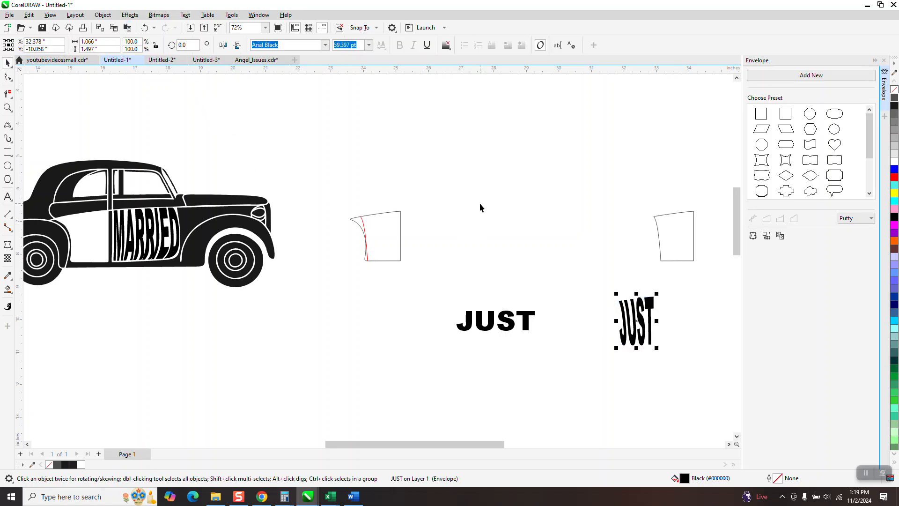
pyautogui.keyDown('shift'); pyautogui.click(685, 255); pyautogui.keyUp('shift')
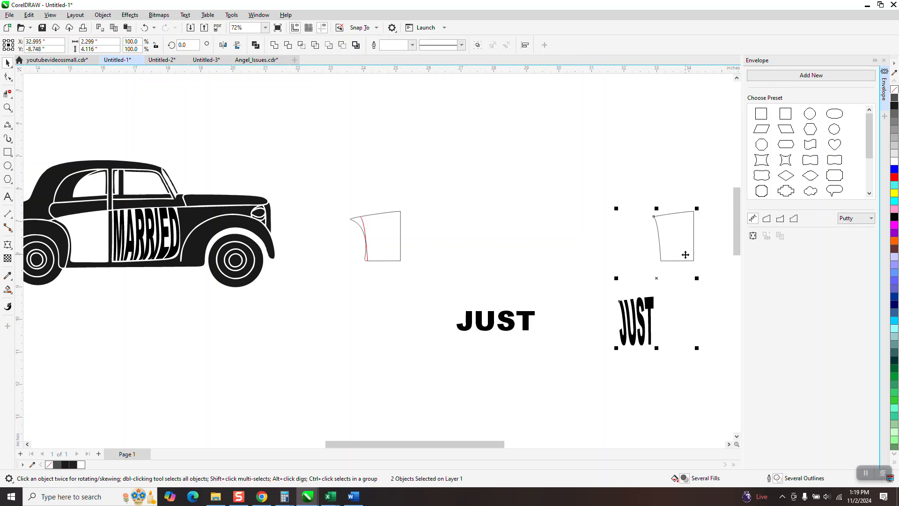
pyautogui.press('e')
pyautogui.press('c')
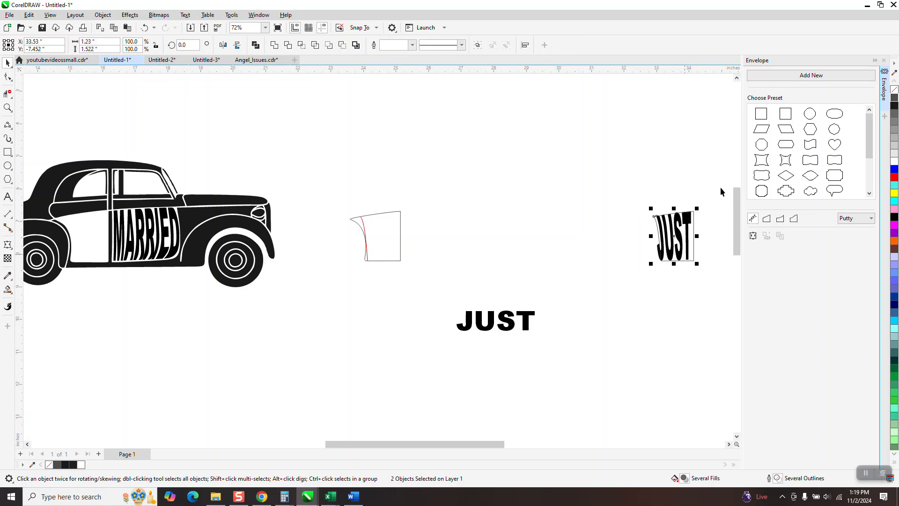
pyautogui.click(717, 172)
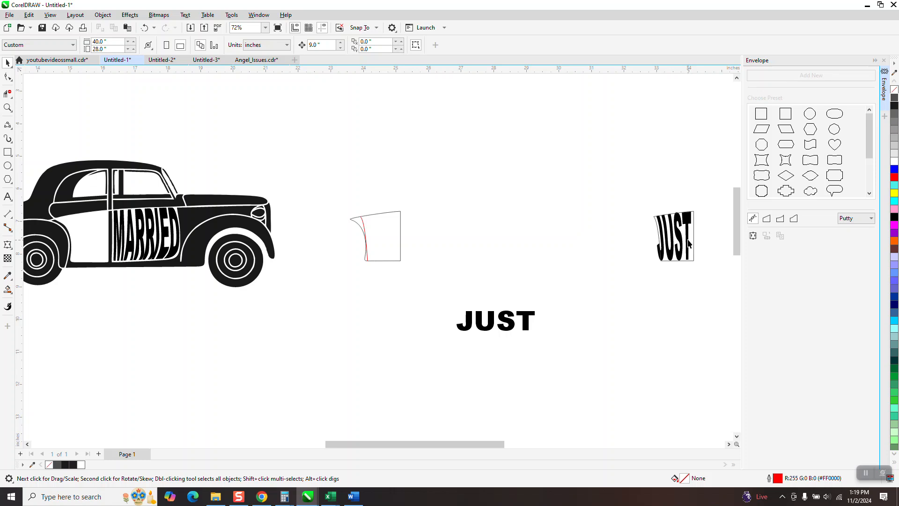
# Step: Move the enveloped JUST text 18 inches to the left, onto the car's rear door panel
pyautogui.click(688, 238)
pyautogui.hotkey('shift', 'Left')
pyautogui.hotkey('shift', 'Left')
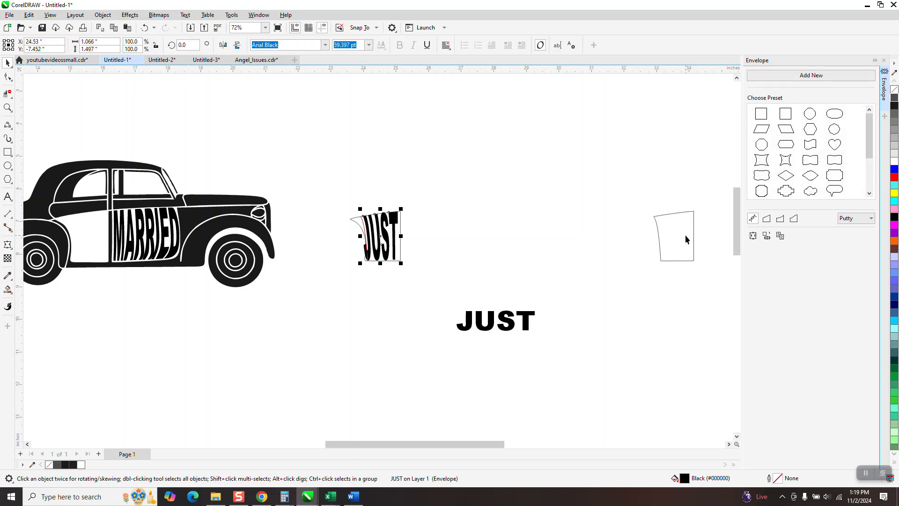
# Step: Shift the JUST text slightly to the right so it sits within the white rear door panel
pyautogui.click(8, 108)
pyautogui.moveTo(44, 182); pyautogui.dragTo(328, 329)
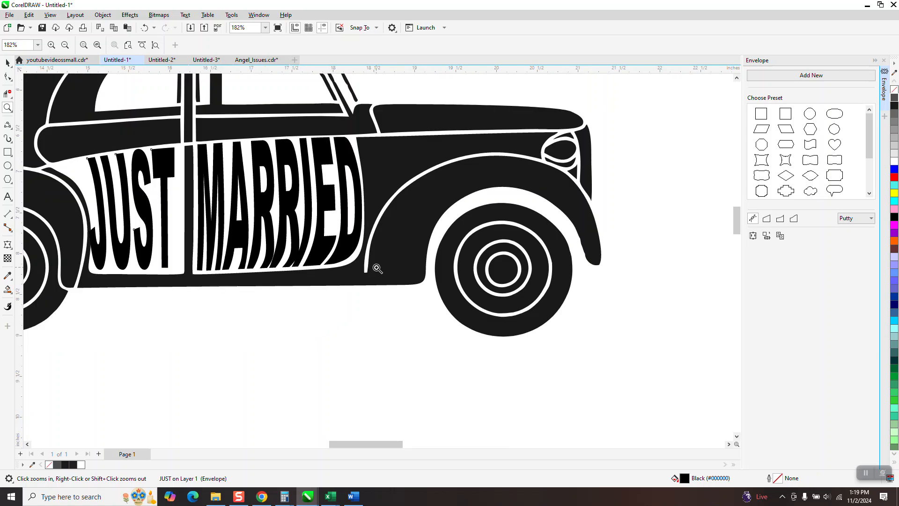
pyautogui.click(8, 63)
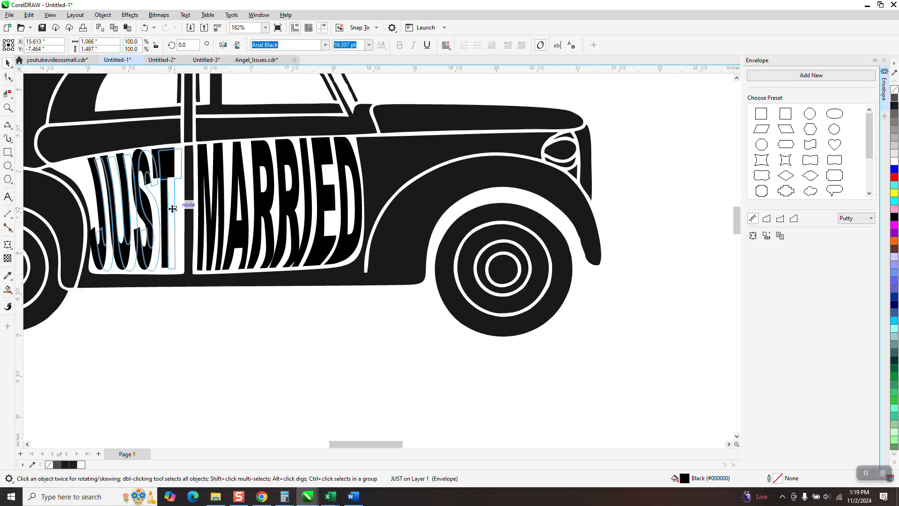
pyautogui.moveTo(172, 208); pyautogui.dragTo(173, 212)
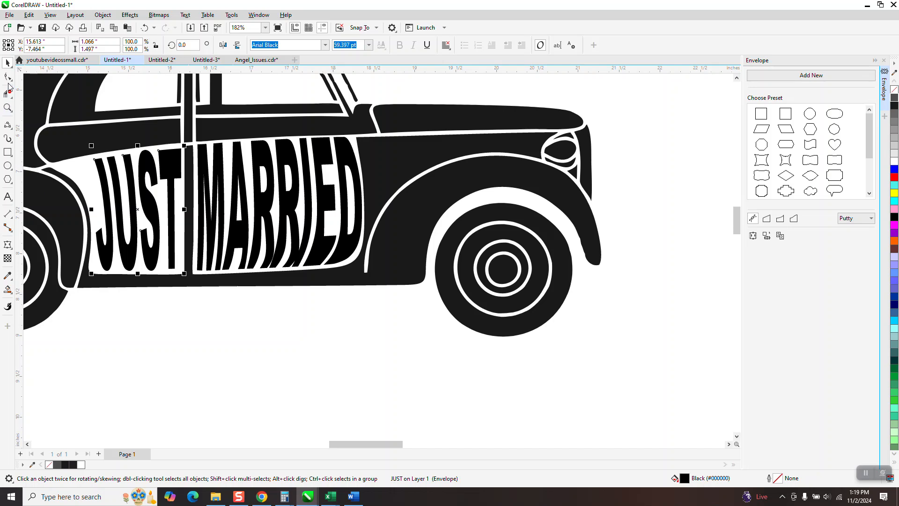
# Step: Convert the enveloped JUST text to curves and display its nodes for editing
pyautogui.click(102, 15)
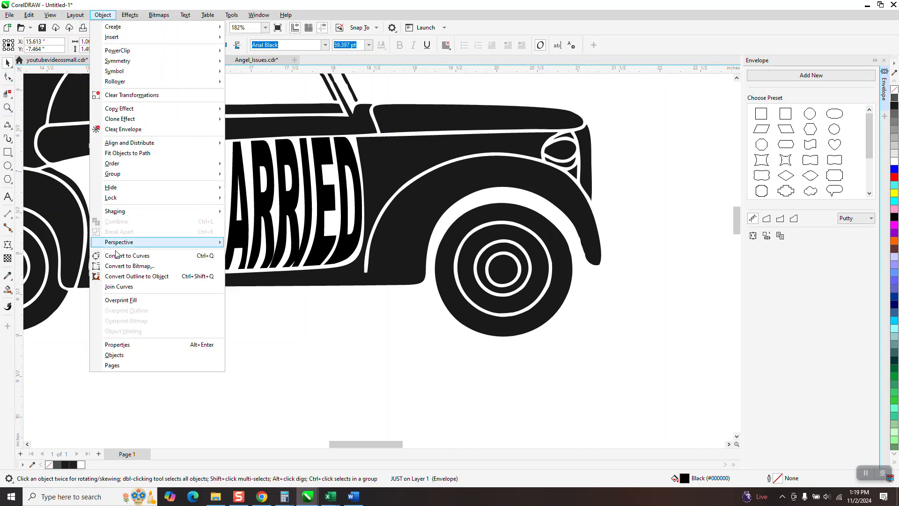
pyautogui.click(118, 259)
pyautogui.click(8, 80)
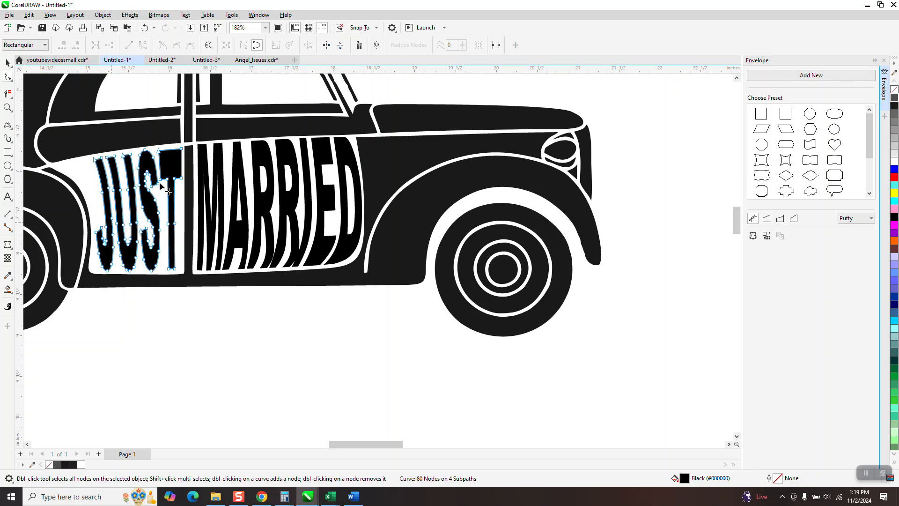
# Step: Move the lower right corner node of the T's crossbar in JUST about 0.013 inches to the right
pyautogui.click(7, 108)
pyautogui.moveTo(140, 133); pyautogui.dragTo(236, 193)
pyautogui.click(11, 78)
pyautogui.moveTo(174, 352); pyautogui.dragTo(321, 272)
pyautogui.scroll(-3, 281, 291)
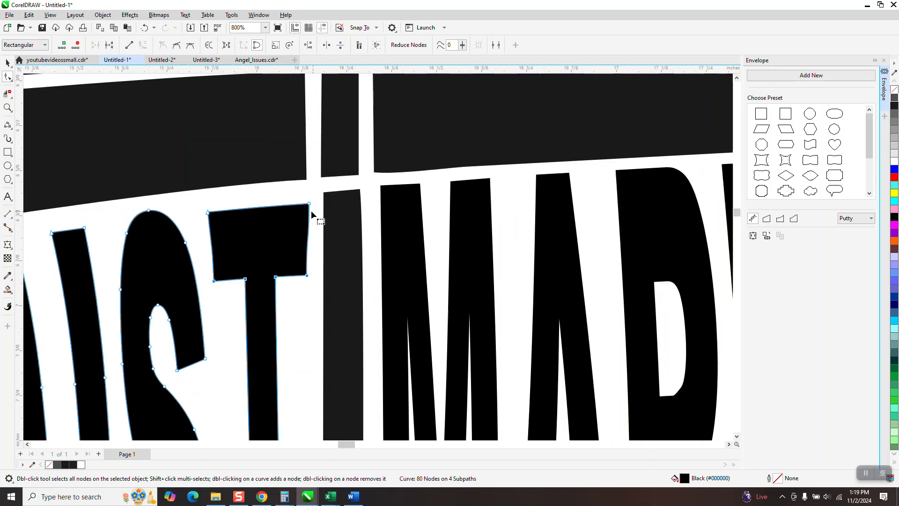
pyautogui.click(308, 287)
pyautogui.click(305, 276)
pyautogui.moveTo(307, 275); pyautogui.dragTo(312, 275)
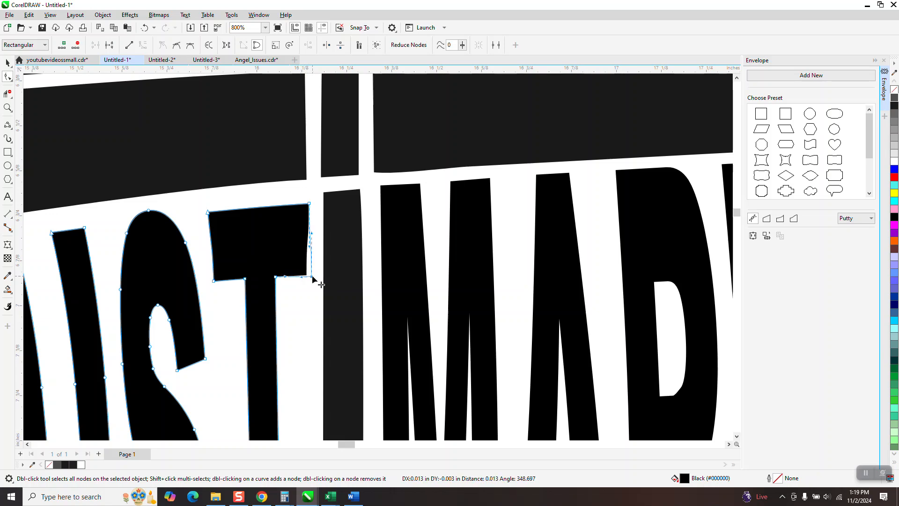
pyautogui.scroll(-3, 161, 271)
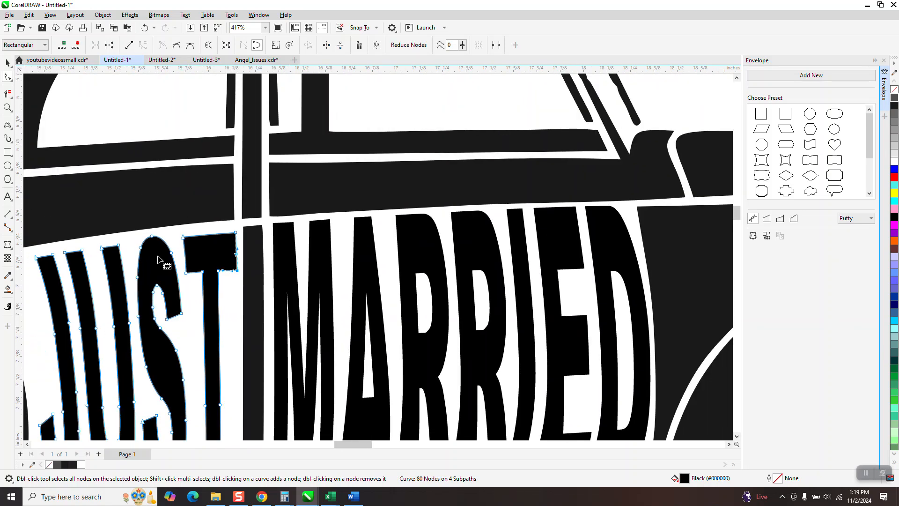
pyautogui.scroll(-2, 171, 324)
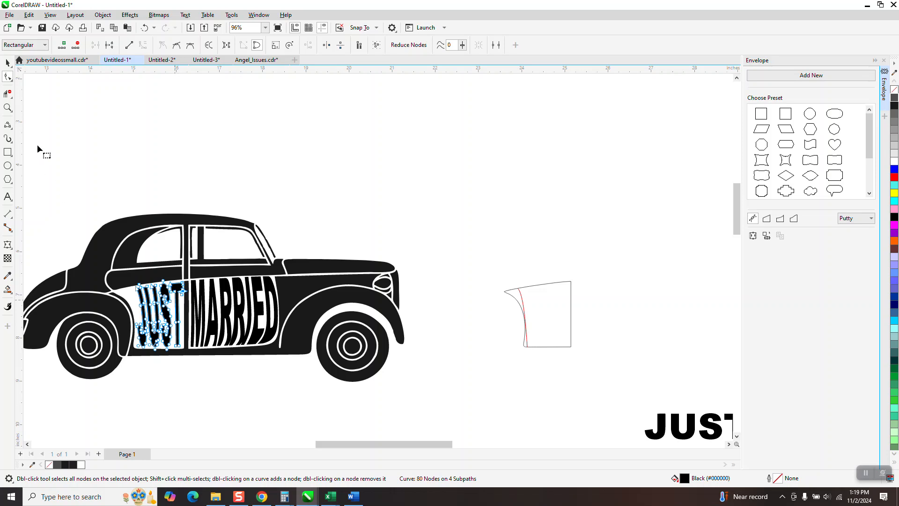
pyautogui.press('space')
pyautogui.click(115, 110)
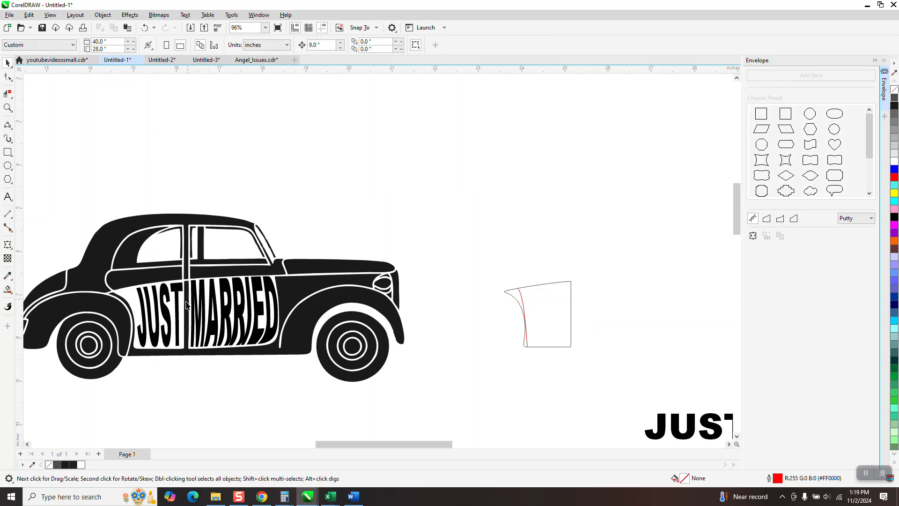
pyautogui.click(8, 108)
pyautogui.click(248, 322)
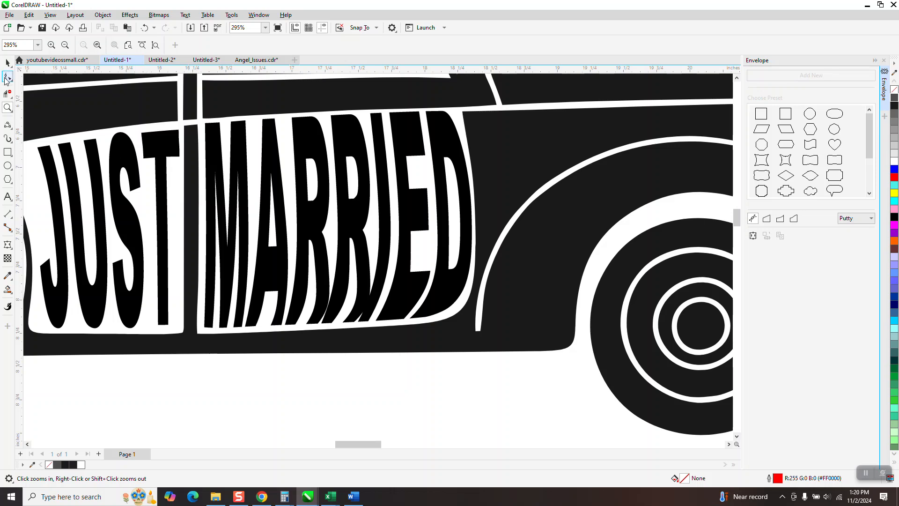
pyautogui.click(185, 141)
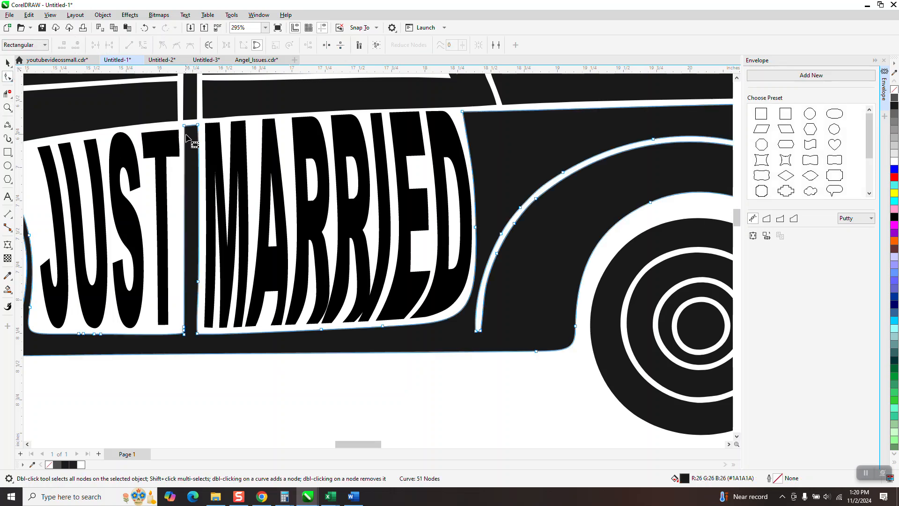
pyautogui.scroll(-2, 189, 177)
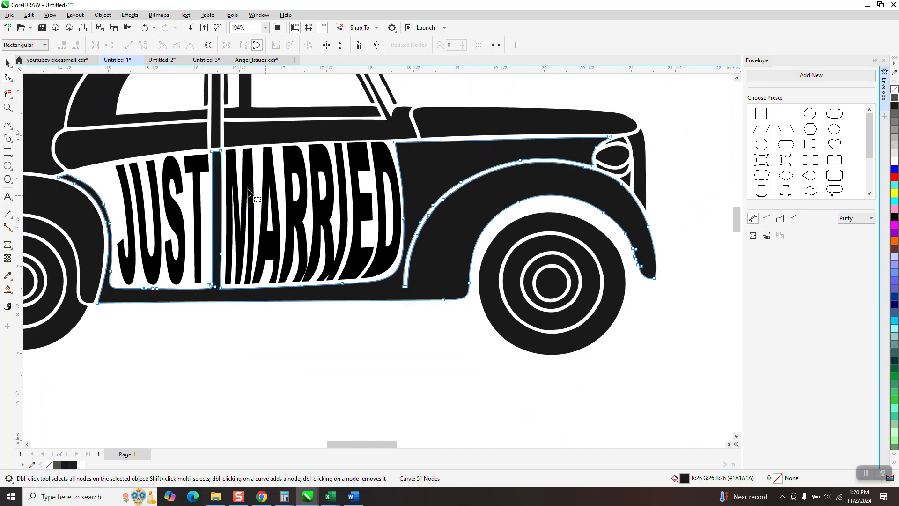
# Step: Move the JUST lettering about 0.09 inches left and 0.06 inches down within the rear door panel
pyautogui.click(8, 62)
pyautogui.click(199, 168)
pyautogui.press('F10')
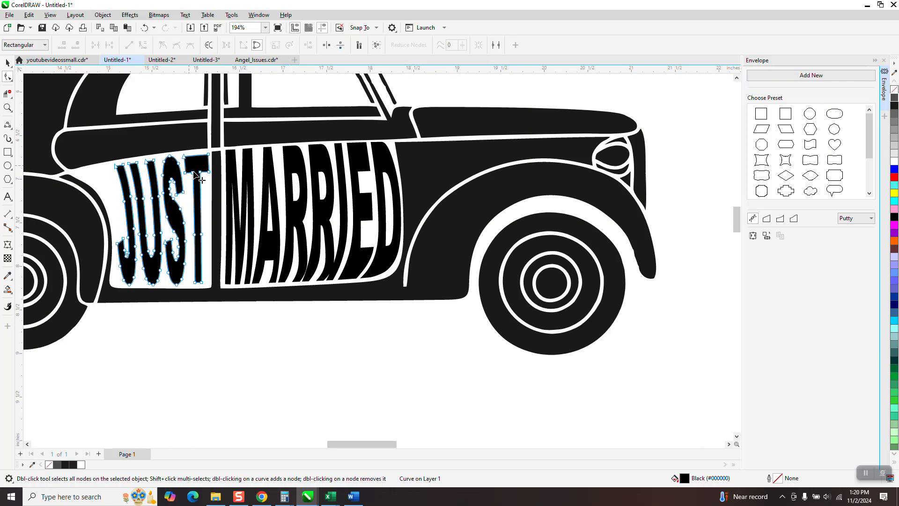
pyautogui.press('space')
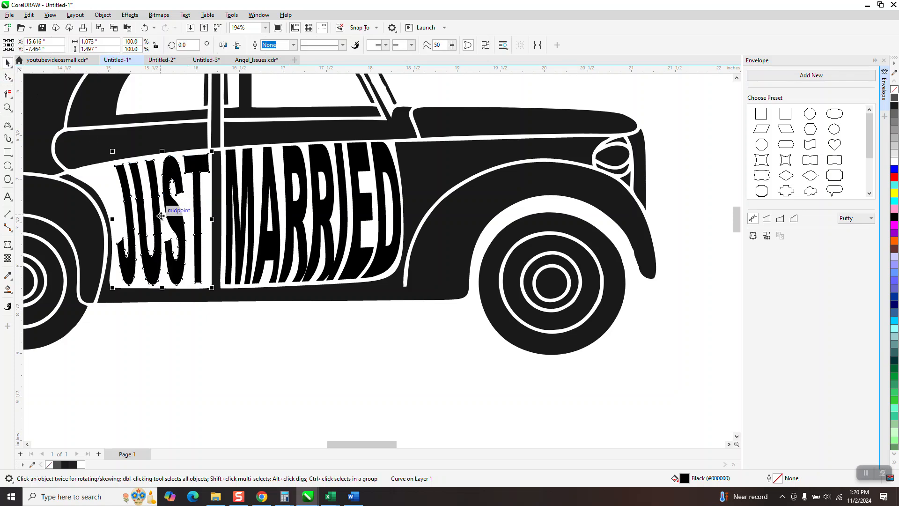
pyautogui.moveTo(160, 220); pyautogui.dragTo(147, 231)
# Step: Set the nudge distance to 0.01 inches and select the JUST lettering in the rear door panel
pyautogui.click(252, 345)
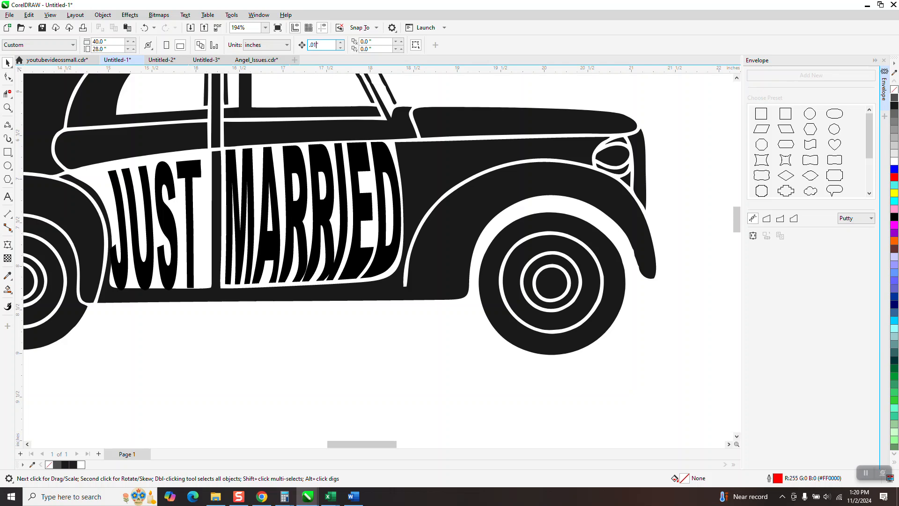
pyautogui.click(159, 208)
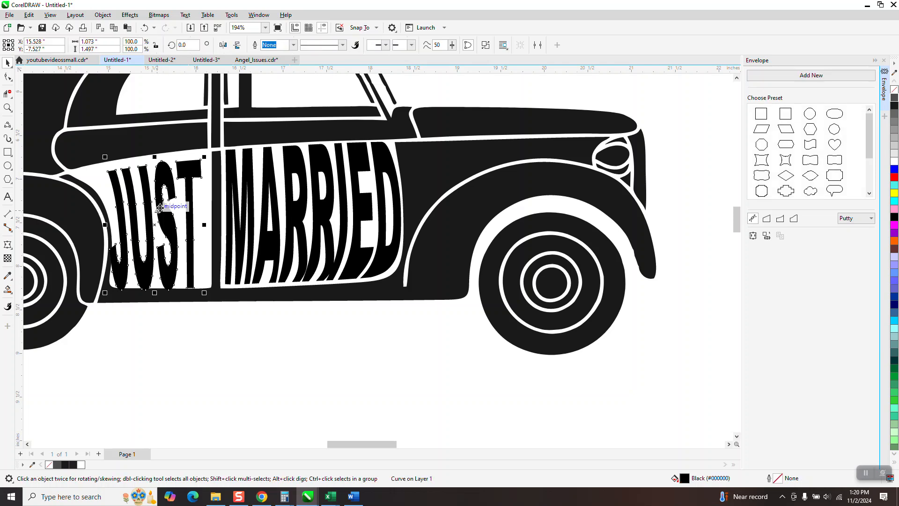
pyautogui.press('pageup')
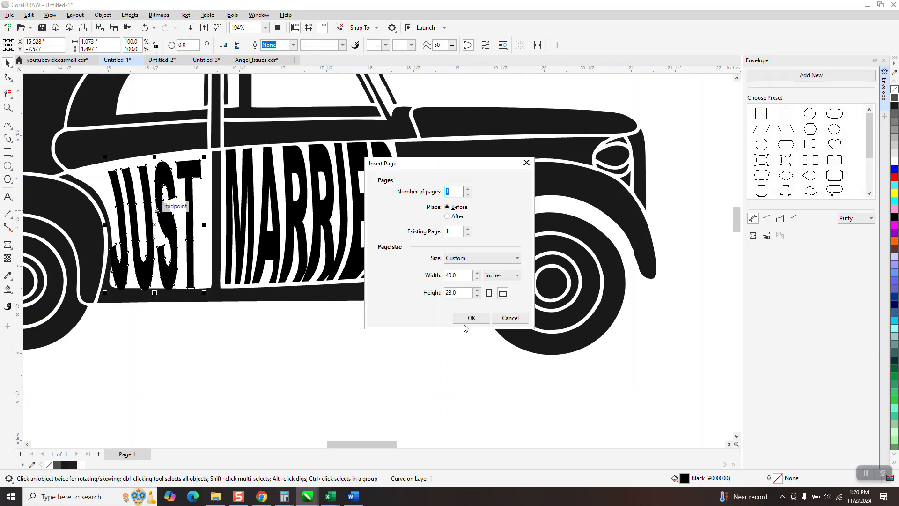
pyautogui.click(508, 318)
# Step: Nudge the JUST lettering upward and slightly right until it sits evenly inside the white rear door panel
pyautogui.press('Up')
pyautogui.press('Up')
pyautogui.press('Up')
pyautogui.press('Up')
pyautogui.press('Up')
pyautogui.press('Up')
pyautogui.press('Up')
pyautogui.press('Up')
pyautogui.press('Up')
pyautogui.press('Up')
pyautogui.press('Up')
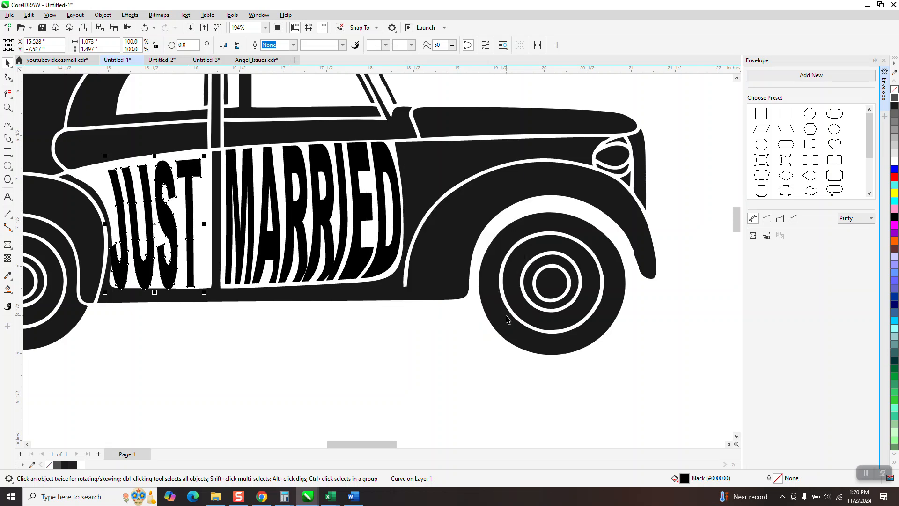
pyautogui.press('Right')
pyautogui.press('Down')
pyautogui.press('Down')
pyautogui.press('Down')
pyautogui.press('Down')
pyautogui.press('Down')
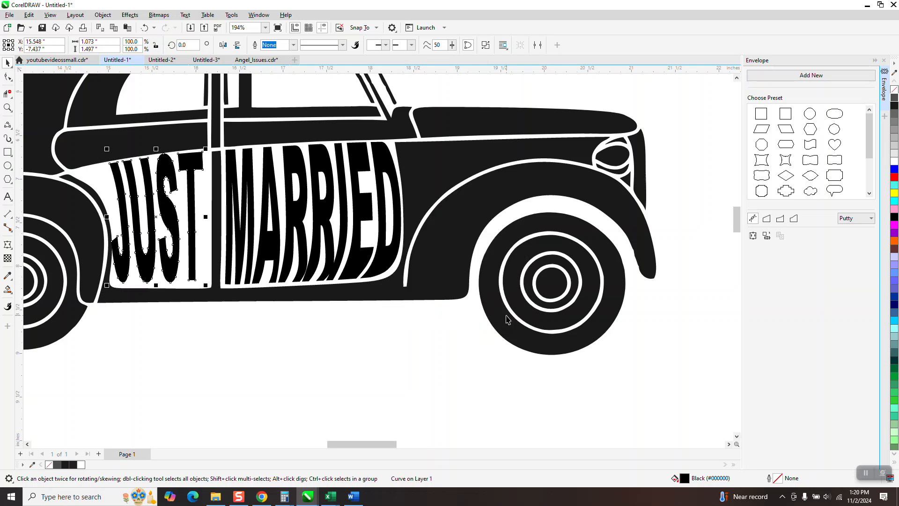
pyautogui.press('Right')
pyautogui.press('Right')
pyautogui.press('Down')
pyautogui.press('Right')
# Step: Nudge the MARRIED lettering 0.01 inches down and 0.01 inches right within the front door panel
pyautogui.click(238, 204)
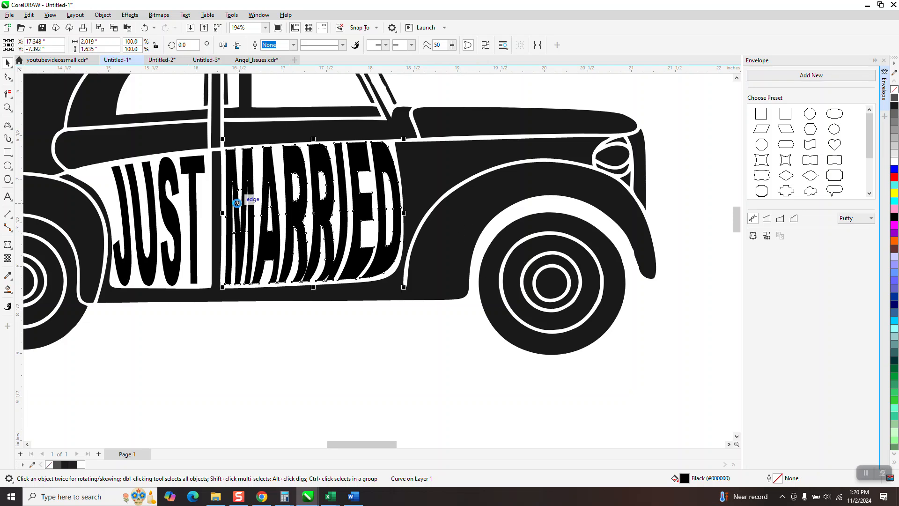
pyautogui.press('Down')
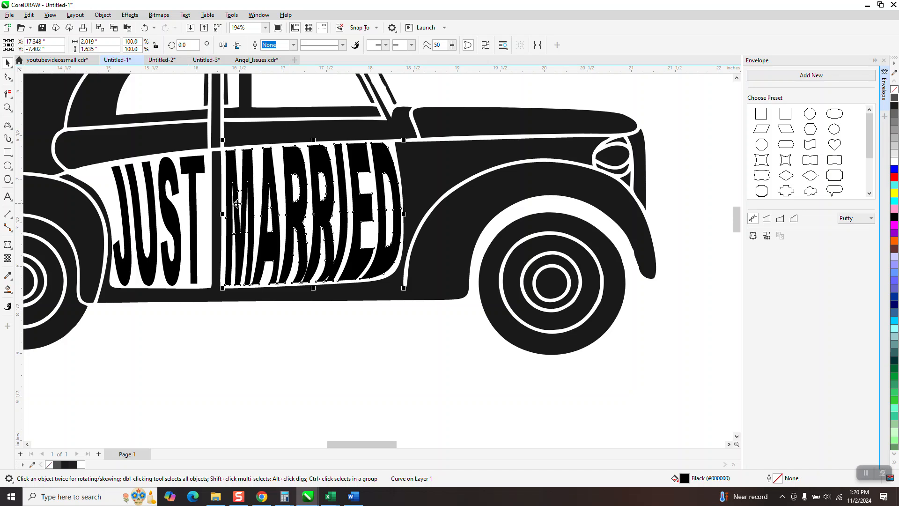
pyautogui.press('Right')
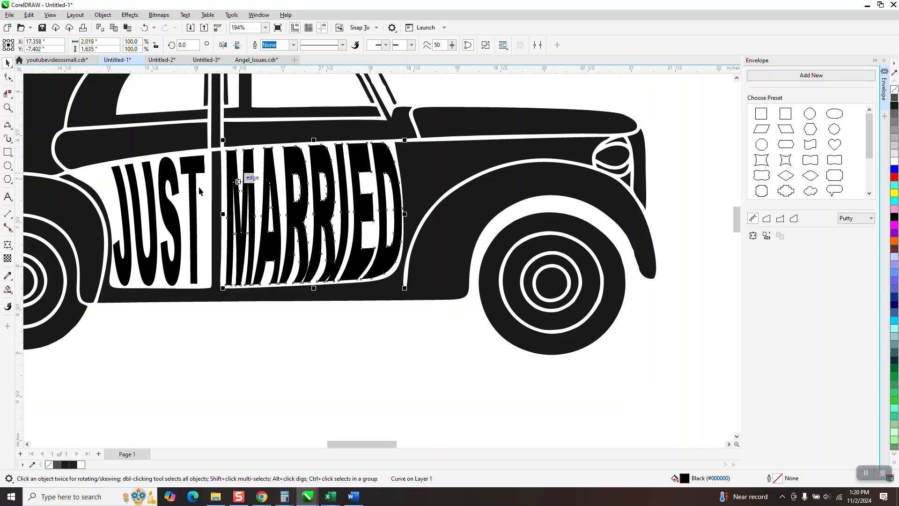
# Step: Widen the front door panel by moving the upper and middle nodes of its front edge about 0.04 inches right
pyautogui.click(7, 108)
pyautogui.click(438, 243)
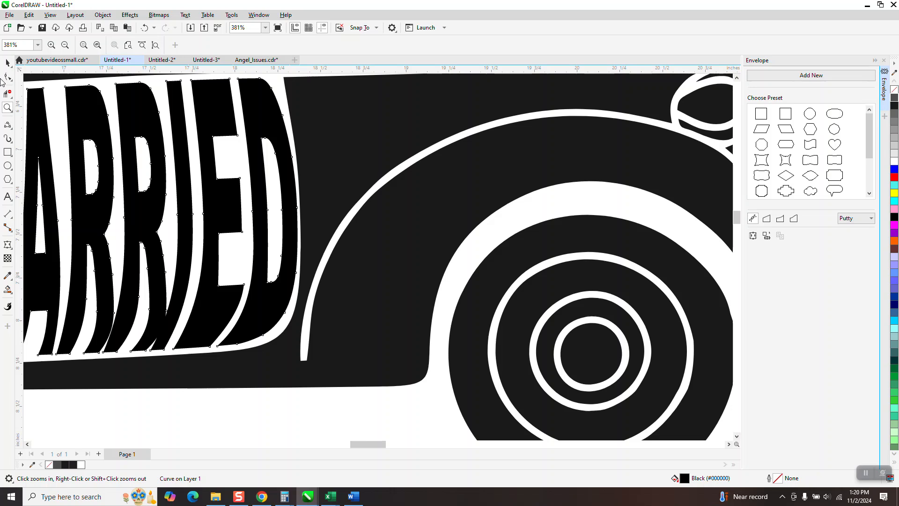
pyautogui.press('F10')
pyautogui.click(335, 110)
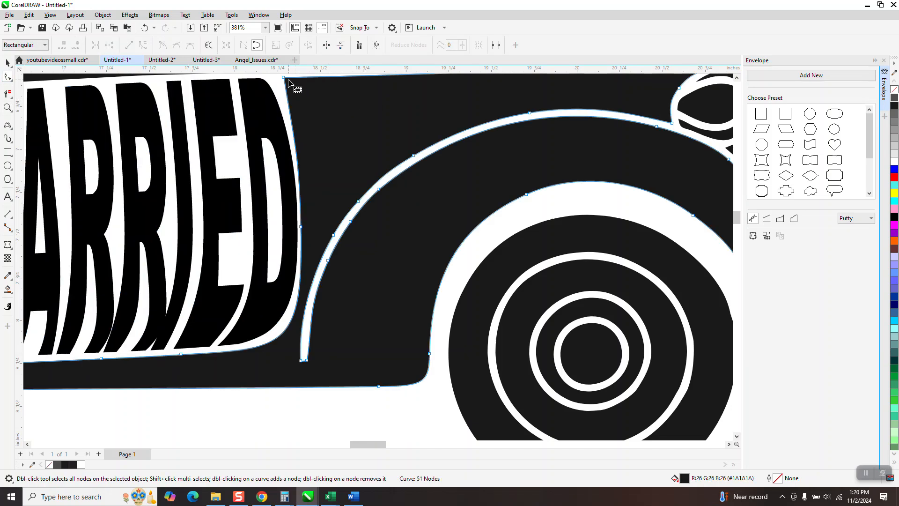
pyautogui.moveTo(284, 78); pyautogui.dragTo(284, 78)
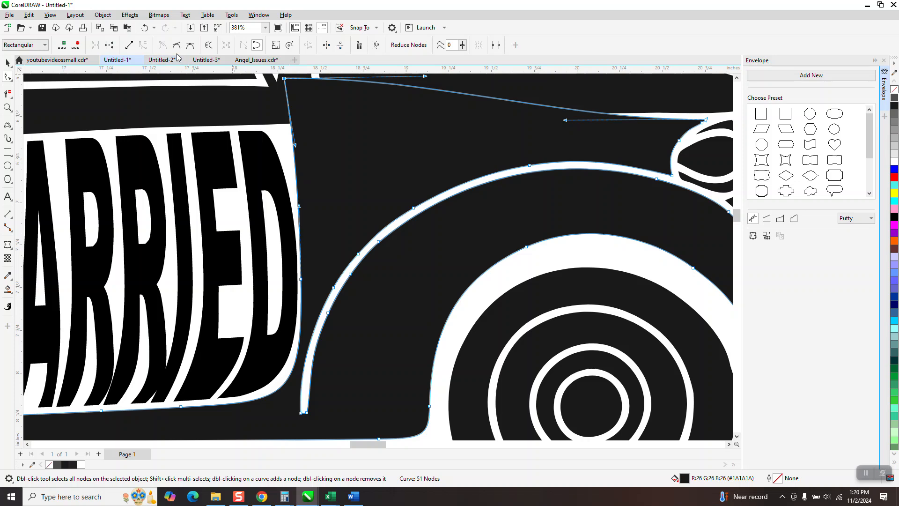
pyautogui.click(145, 27)
pyautogui.moveTo(290, 131); pyautogui.dragTo(291, 130)
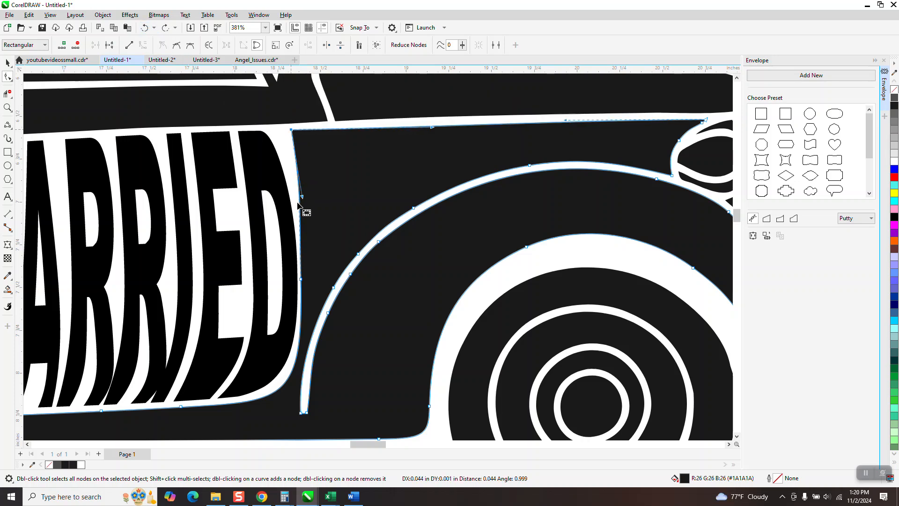
pyautogui.moveTo(302, 280); pyautogui.dragTo(309, 280)
pyautogui.scroll(-4, 298, 298)
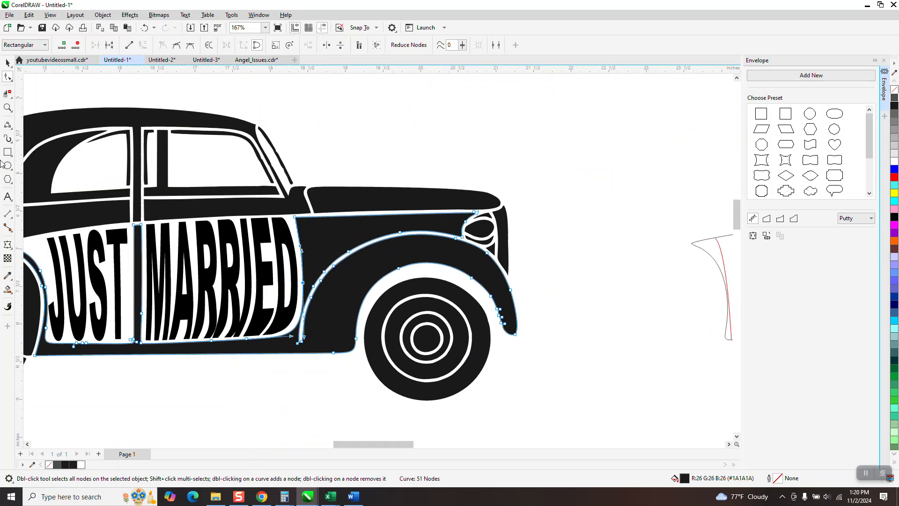
# Step: Move the MARRIED lettering 0.02 inches to the right to centre it in the widened door panel
pyautogui.click(8, 63)
pyautogui.click(286, 241)
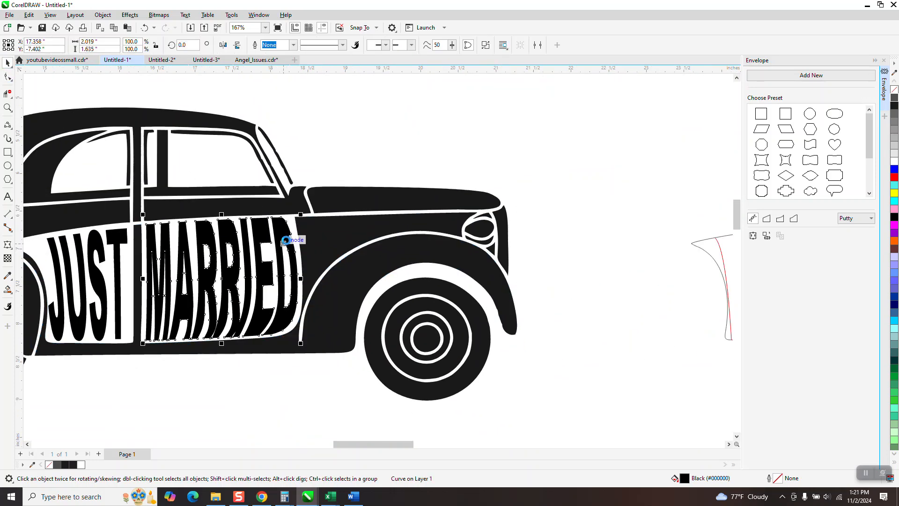
pyautogui.moveTo(286, 241); pyautogui.dragTo(287, 240)
pyautogui.scroll(-1, 357, 178)
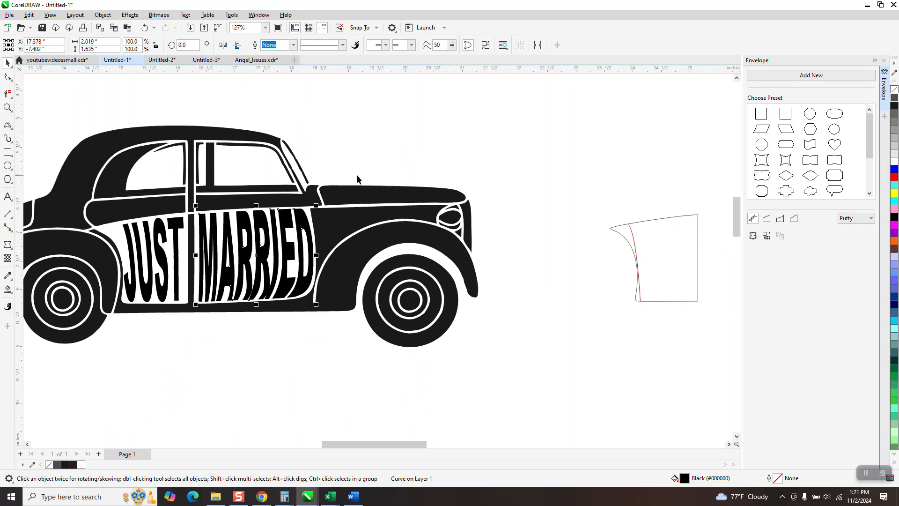
# Step: Set the nudge distance to 0.05 inches with nothing selected
pyautogui.click(7, 107)
pyautogui.moveTo(196, 206); pyautogui.dragTo(305, 361)
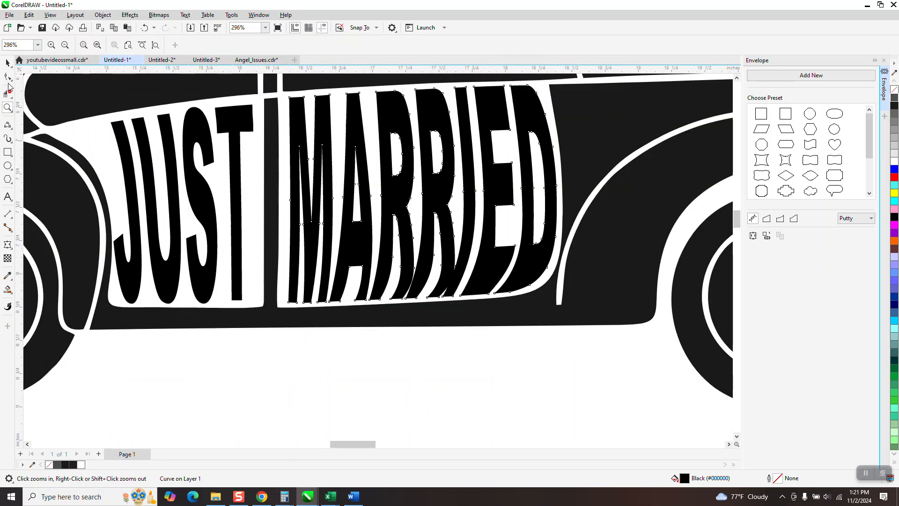
pyautogui.click(8, 78)
pyautogui.click(272, 131)
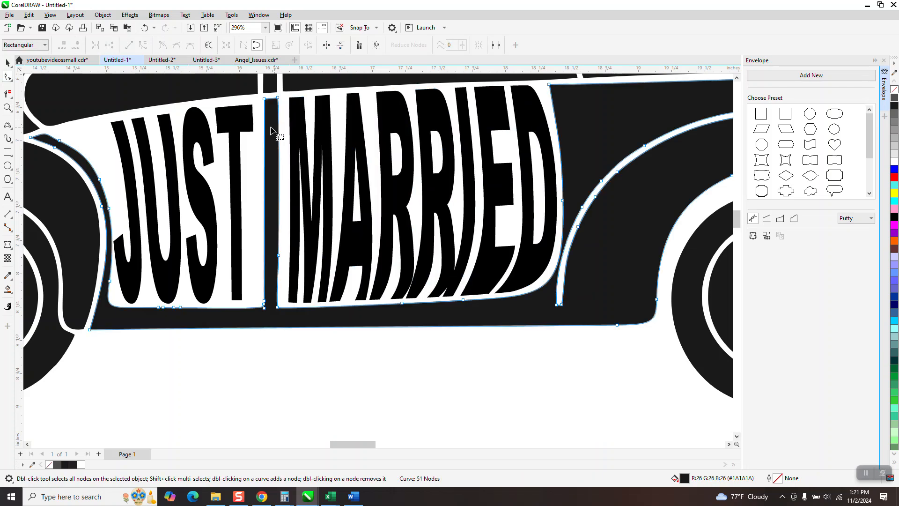
pyautogui.click(8, 108)
pyautogui.moveTo(212, 90); pyautogui.dragTo(483, 411)
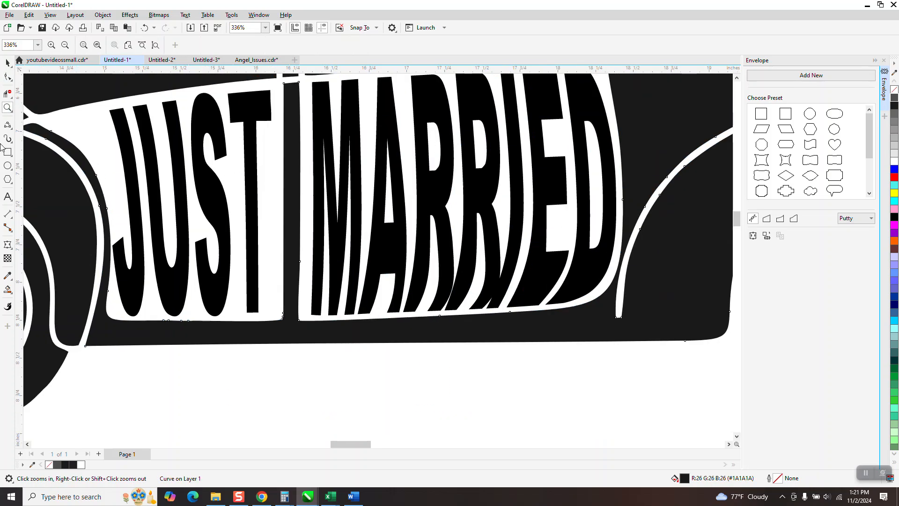
pyautogui.click(347, 370)
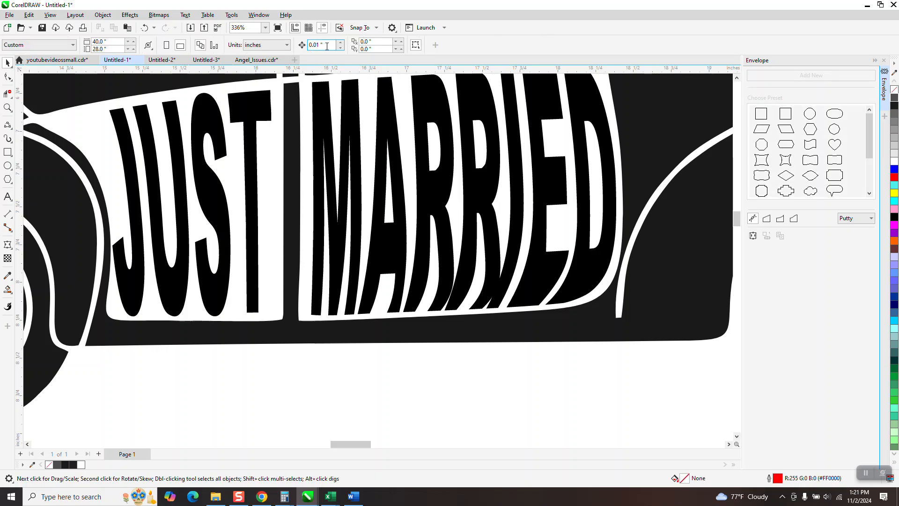
pyautogui.write('.05')
# Step: Delete the two extra nodes on the black body curve at the rear door panel's lower right corner, beside the pillar
pyautogui.click(7, 108)
pyautogui.moveTo(258, 81); pyautogui.dragTo(418, 359)
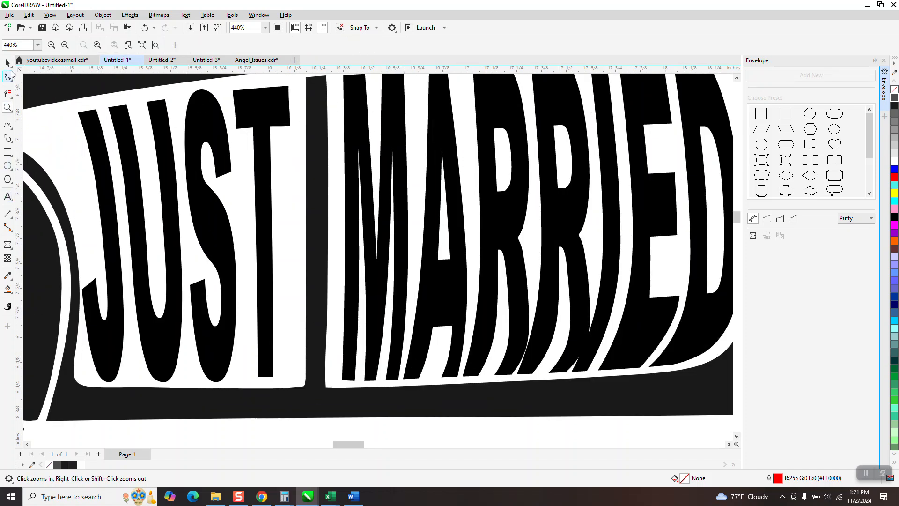
pyautogui.click(318, 112)
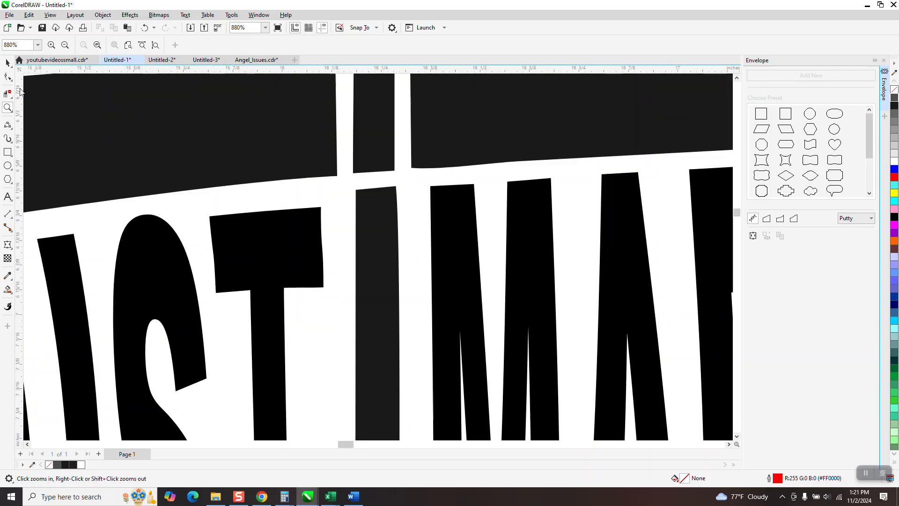
pyautogui.click(6, 76)
pyautogui.click(369, 196)
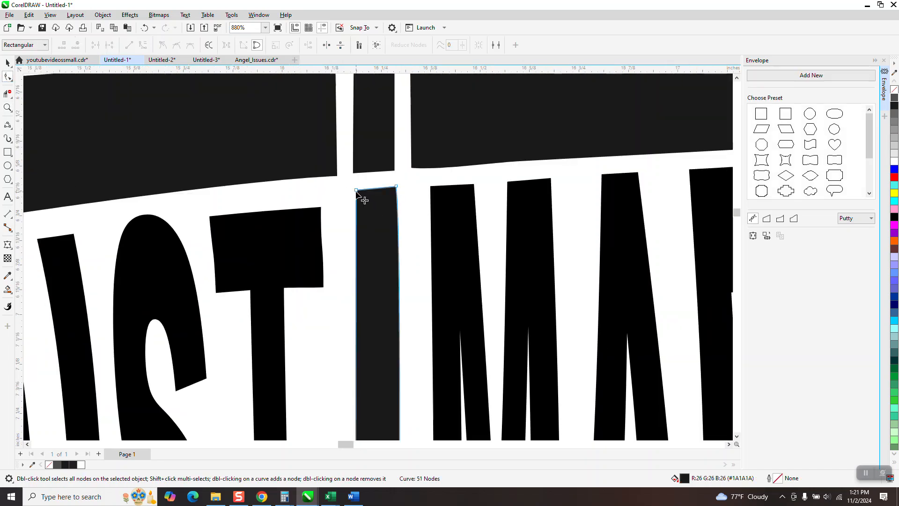
pyautogui.scroll(-3, 364, 200)
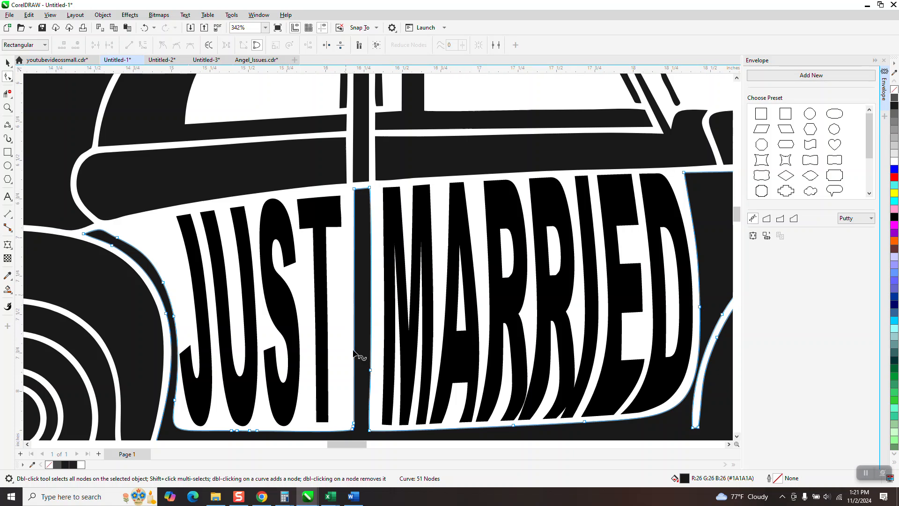
pyautogui.click(6, 111)
pyautogui.moveTo(341, 403); pyautogui.dragTo(388, 441)
pyautogui.click(8, 76)
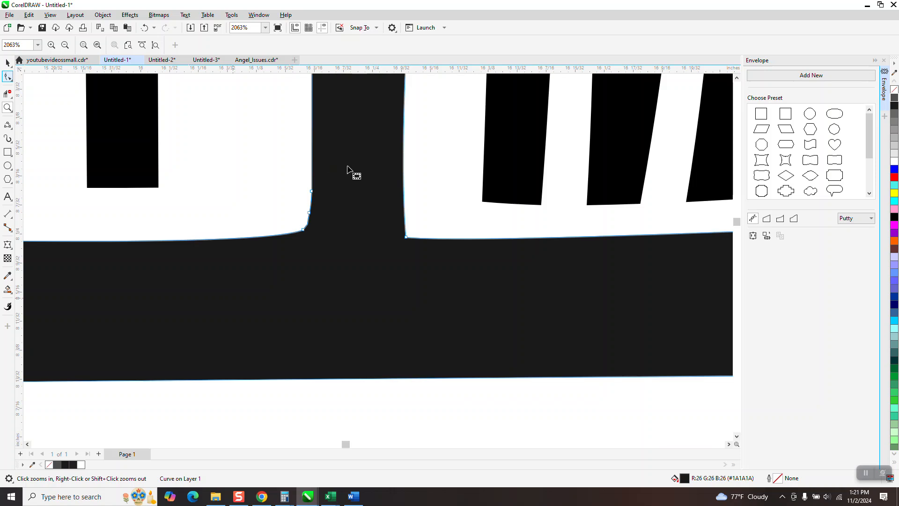
pyautogui.moveTo(323, 182); pyautogui.dragTo(296, 218)
pyautogui.press('Delete')
pyautogui.scroll(-2, 303, 273)
pyautogui.scroll(-6, 302, 279)
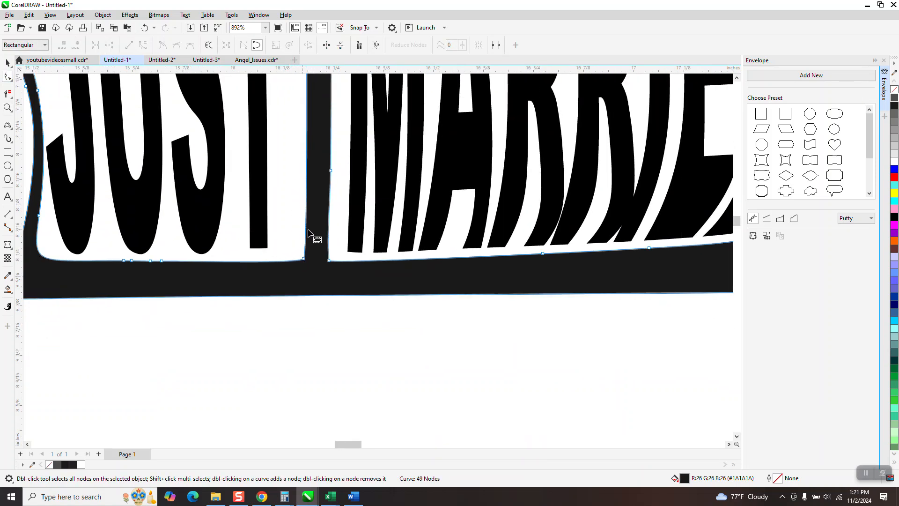
pyautogui.scroll(-1, 309, 122)
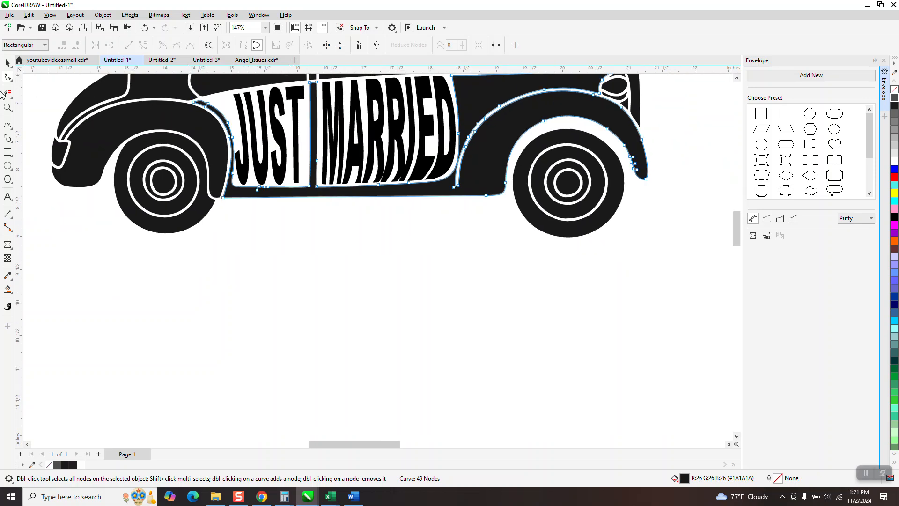
# Step: Shift the upper and lower nodes on the left edge of the pillar between the doors 0.05 inches right
pyautogui.click(7, 106)
pyautogui.scroll(-1, 310, 117)
pyautogui.moveTo(334, 105); pyautogui.dragTo(267, 201)
pyautogui.click(7, 77)
pyautogui.moveTo(431, 119); pyautogui.dragTo(440, 388)
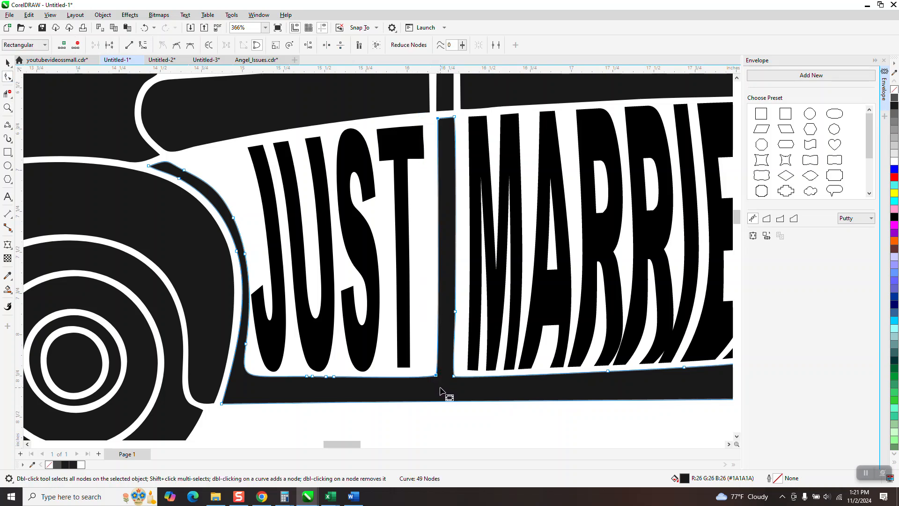
pyautogui.press('Right')
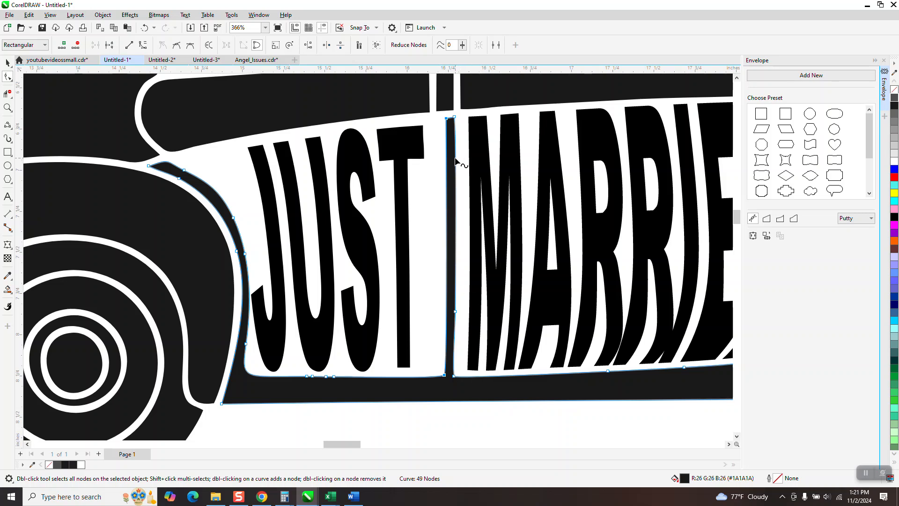
# Step: Try shifting the nodes on the door pillar's right edge 0.05 inches left, then reverse the shift
pyautogui.moveTo(463, 112); pyautogui.dragTo(452, 385)
pyautogui.press('Left')
pyautogui.press('Left')
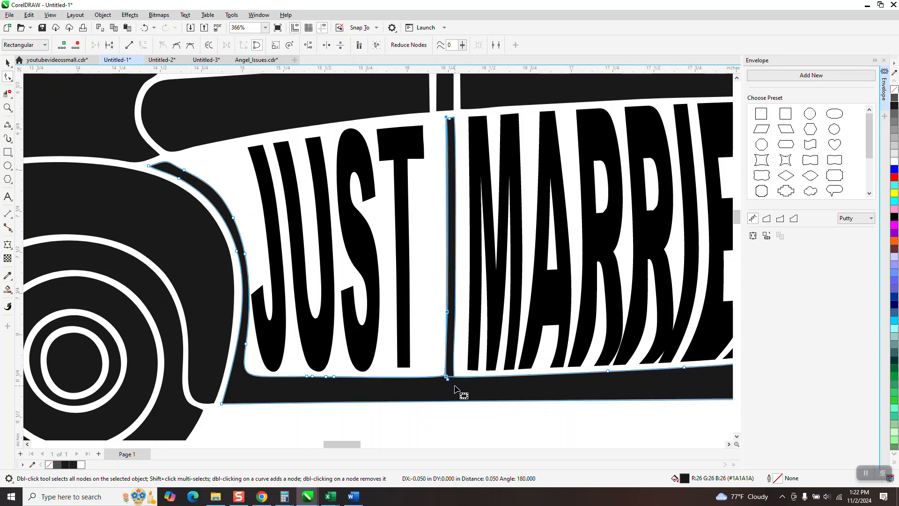
pyautogui.press('Right')
pyautogui.press('Right')
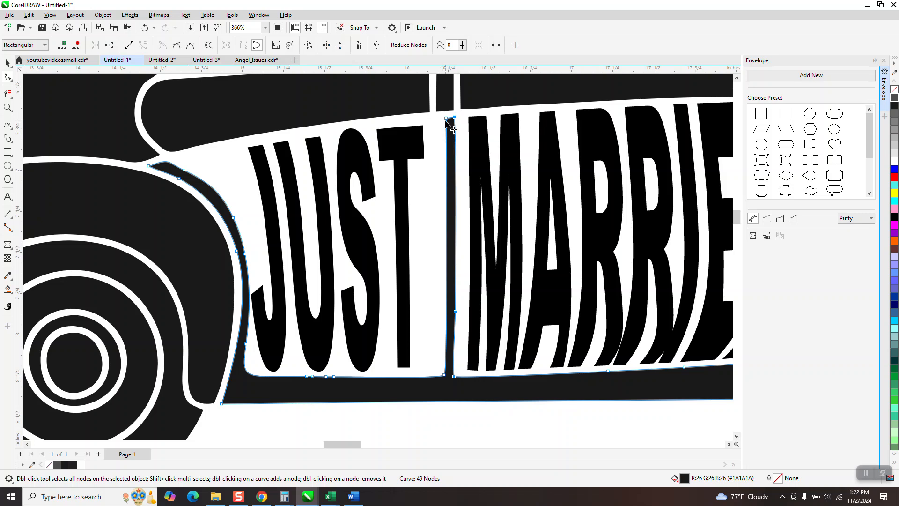
# Step: Move the upper and lower nodes of the pillar's left edge back 0.05 inches to the left
pyautogui.moveTo(446, 119); pyautogui.dragTo(438, 119)
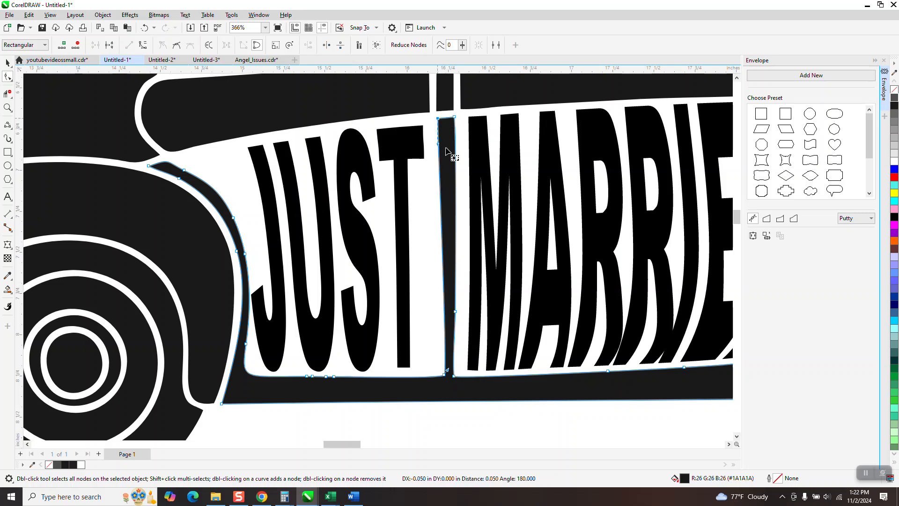
pyautogui.moveTo(445, 374); pyautogui.dragTo(436, 375)
pyautogui.scroll(-3, 377, 345)
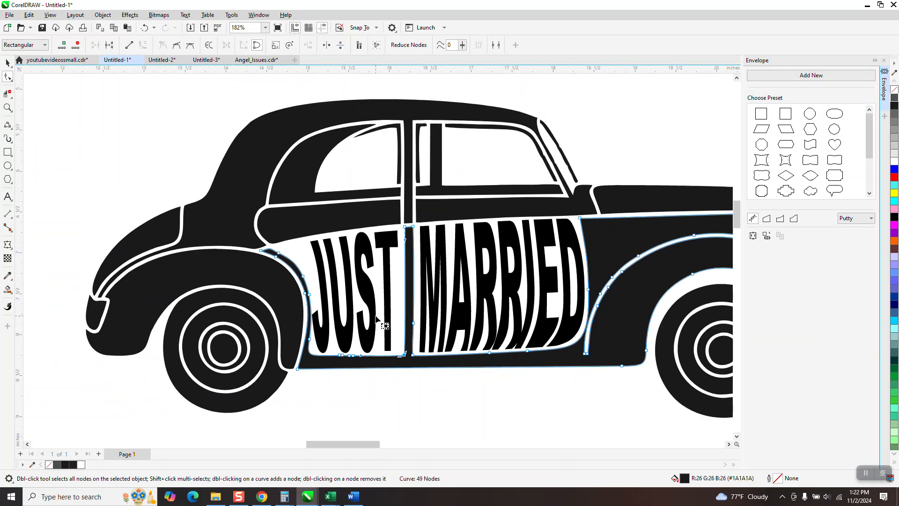
pyautogui.scroll(-1, 378, 313)
pyautogui.click(7, 63)
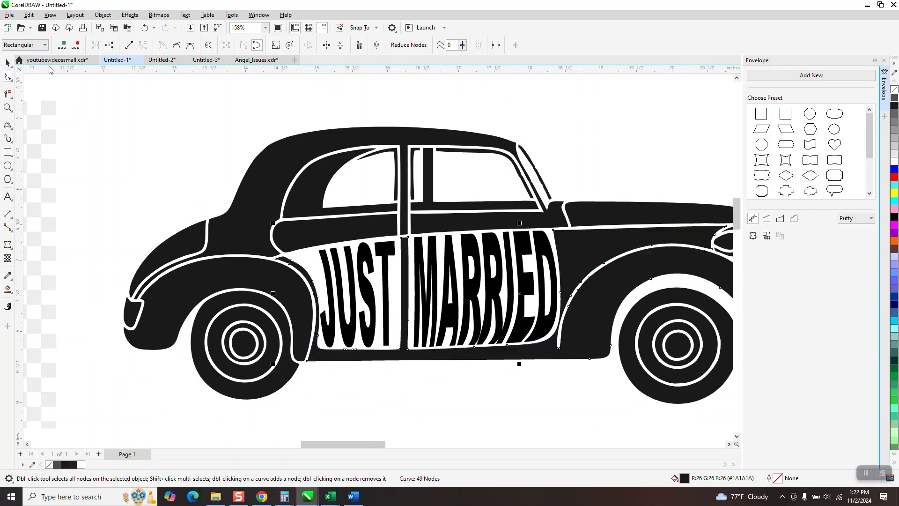
pyautogui.scroll(-3, 285, 121)
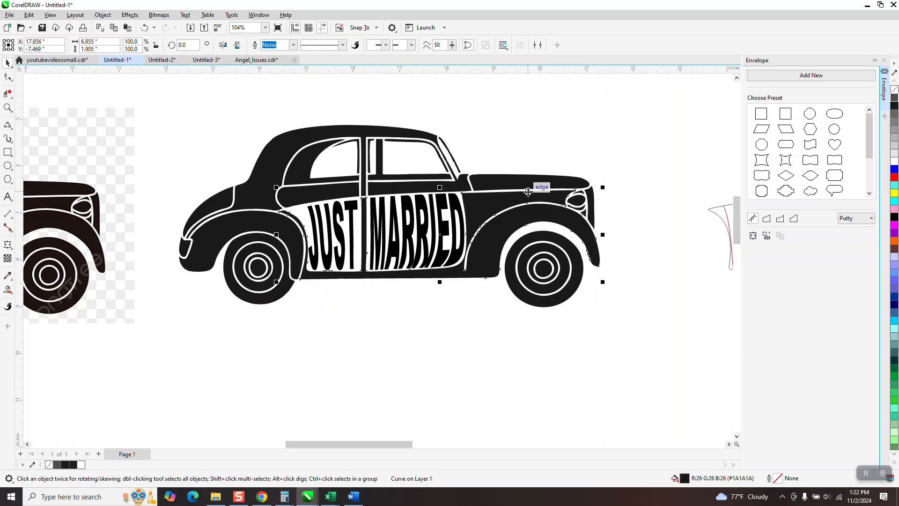
pyautogui.scroll(-1, 463, 232)
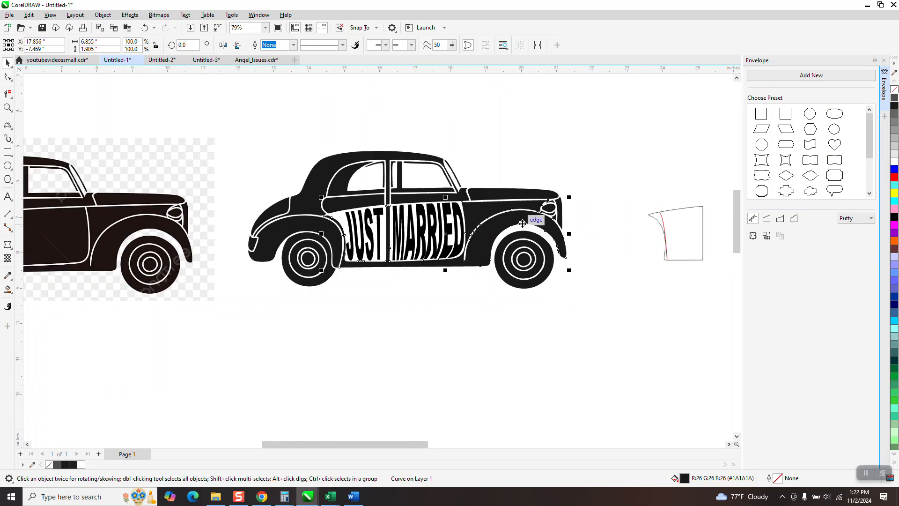
# Step: Move the neighbouring bitmap car off the page to the lower left and the whole lettered car to the page's upper-left corner
pyautogui.scroll(-2, 539, 224)
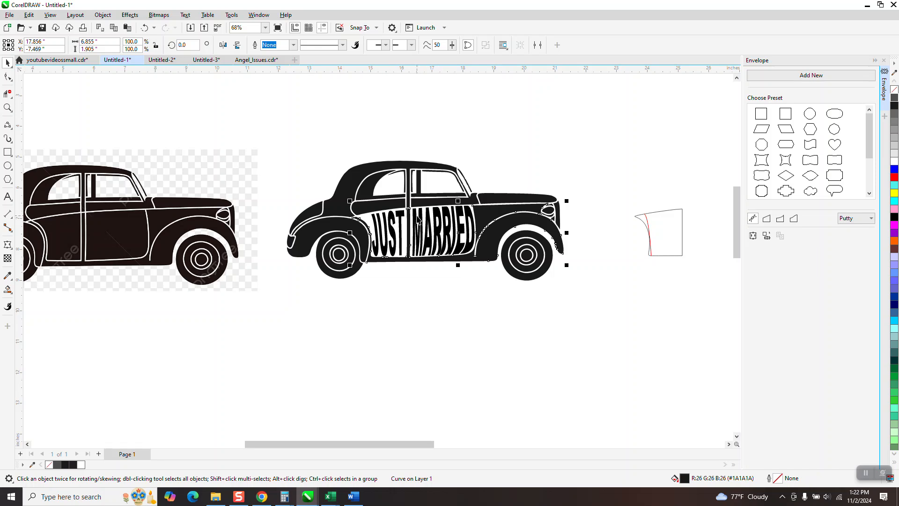
pyautogui.click(392, 123)
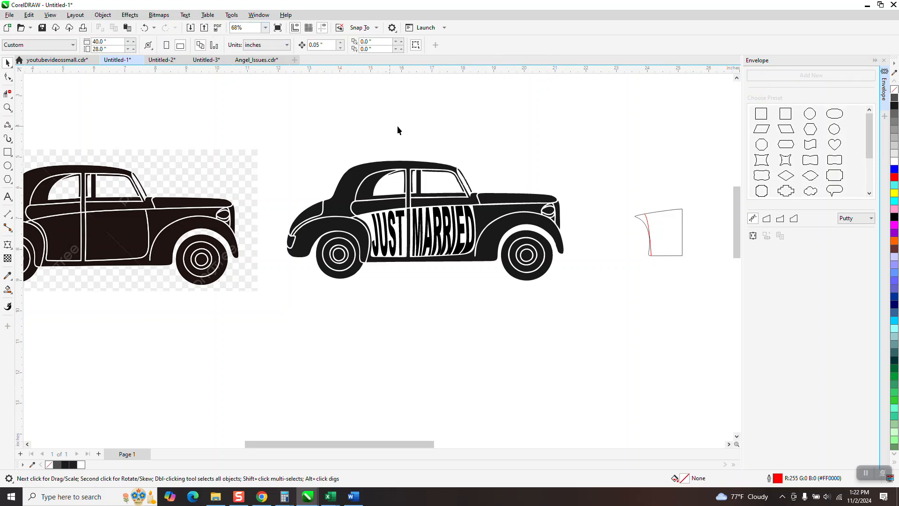
pyautogui.scroll(-5, 371, 187)
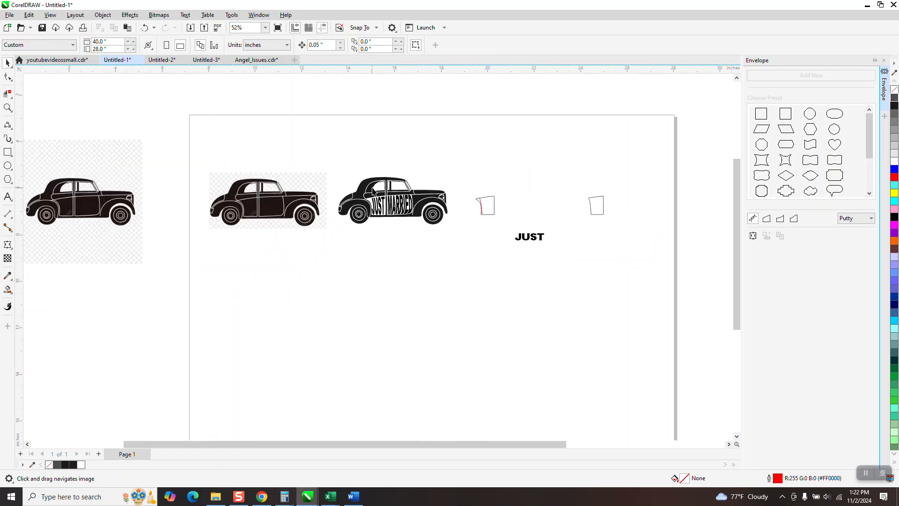
pyautogui.moveTo(338, 230); pyautogui.dragTo(338, 231)
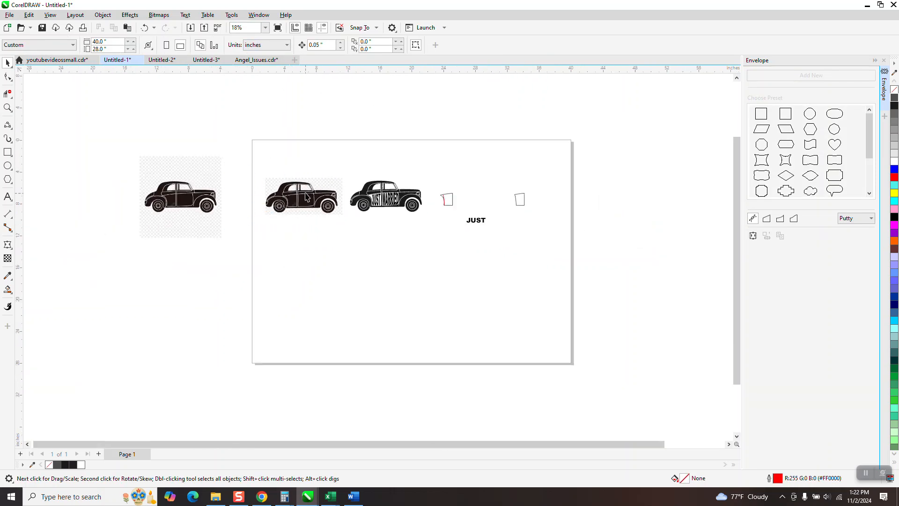
pyautogui.moveTo(247, 246); pyautogui.dragTo(145, 301)
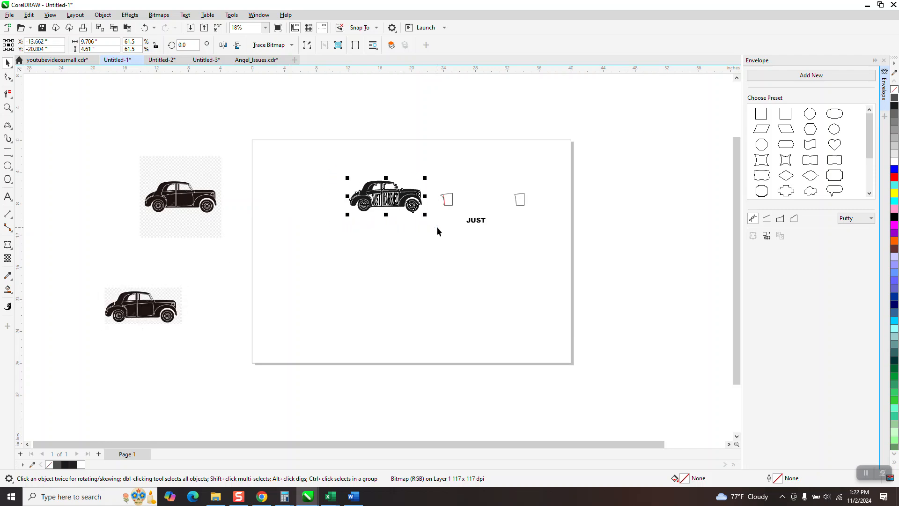
pyautogui.moveTo(384, 199); pyautogui.dragTo(315, 174)
pyautogui.moveTo(295, 170); pyautogui.dragTo(290, 165)
# Step: Set the nudge distance to 5 inches and nudge MARRIED and JUST up once each, out of the door panels
pyautogui.click(8, 108)
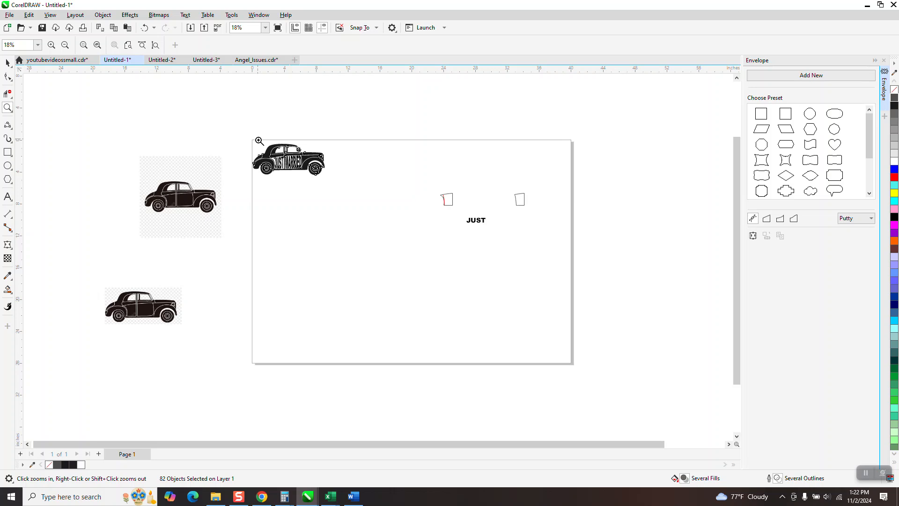
pyautogui.click(323, 163)
pyautogui.click(7, 62)
pyautogui.click(498, 204)
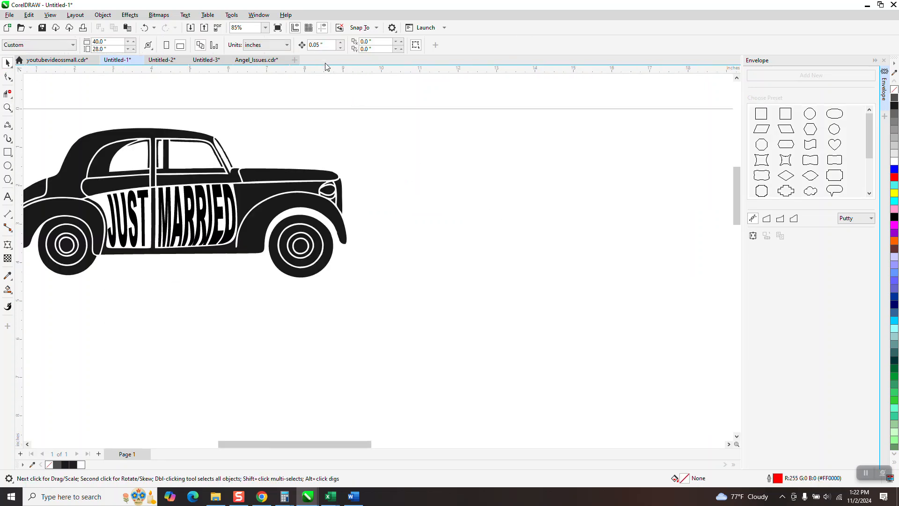
pyautogui.doubleClick(325, 45)
pyautogui.write('5')
pyautogui.click(228, 189)
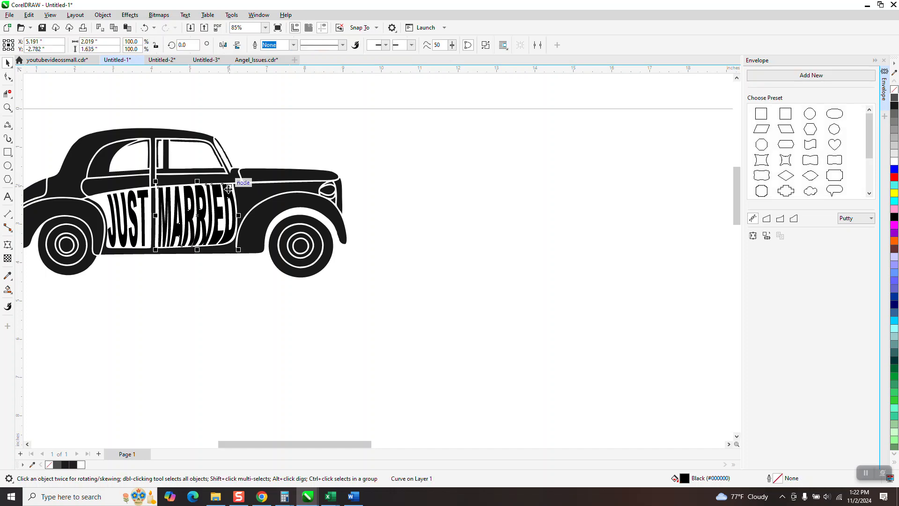
pyautogui.press('Up')
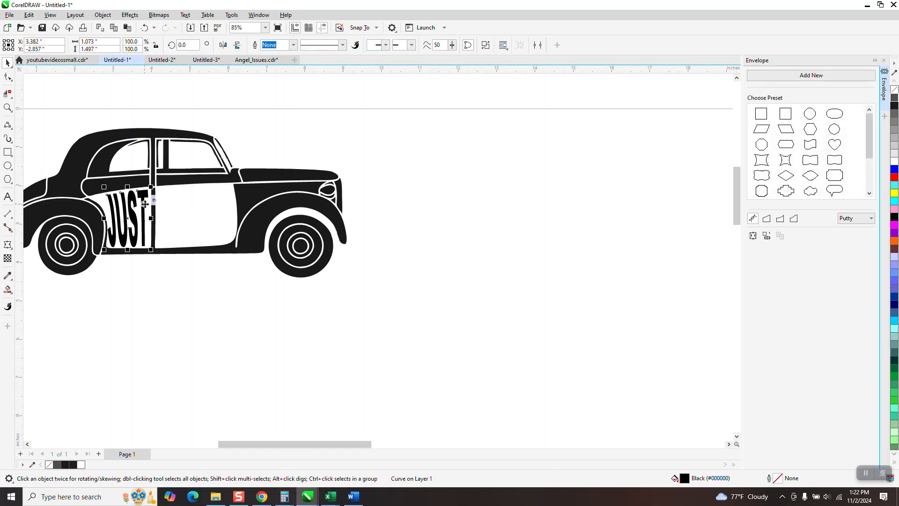
pyautogui.click(146, 209)
pyautogui.press('Up')
# Step: Draw a rectangle about 16.4 by 7.4 inches around the whole car and fill it yellow
pyautogui.scroll(-2, 311, 256)
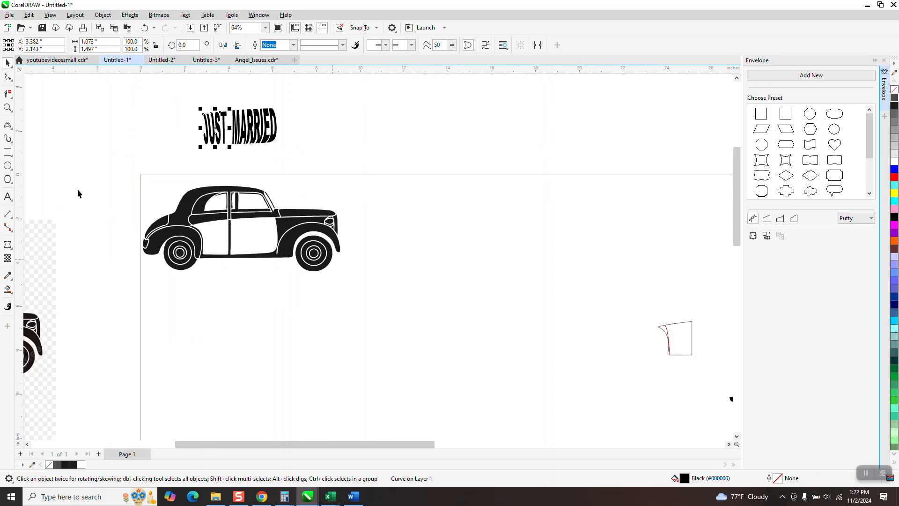
pyautogui.click(8, 151)
pyautogui.moveTo(108, 162); pyautogui.dragTo(468, 325)
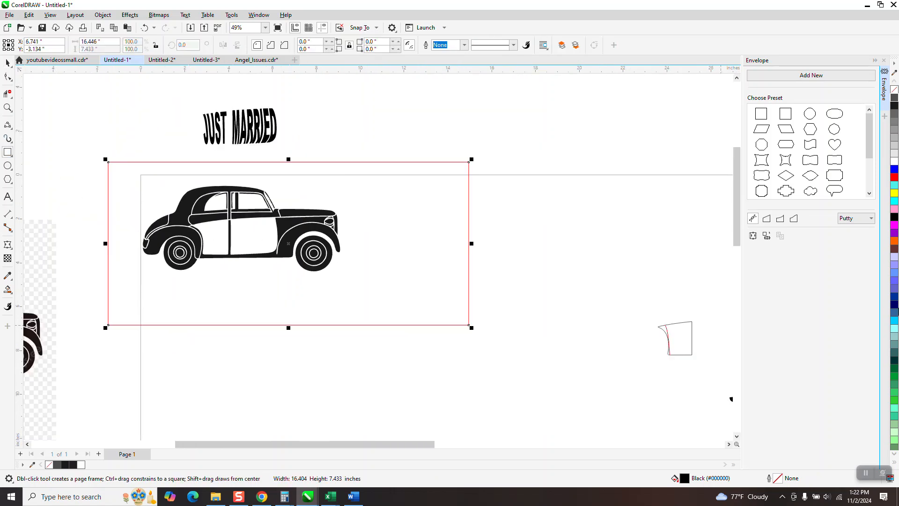
pyautogui.click(894, 194)
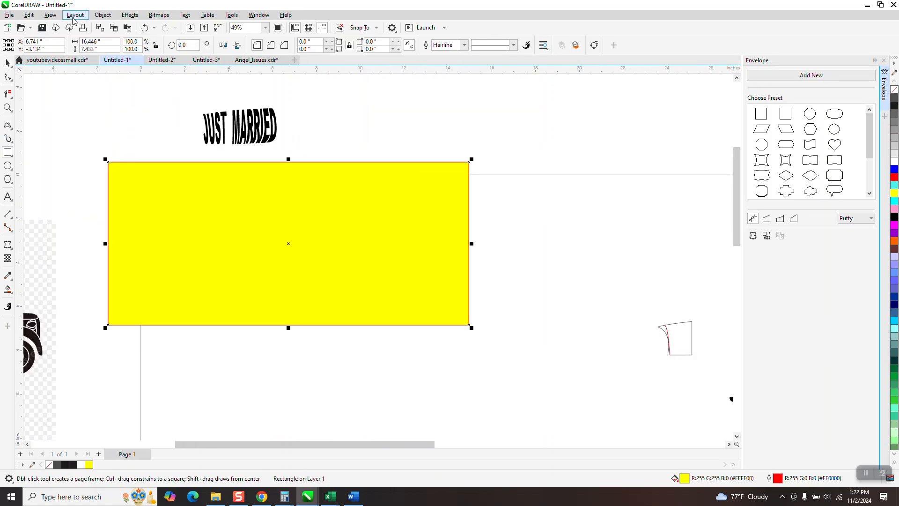
# Step: Send the yellow rectangle behind the car
pyautogui.click(102, 14)
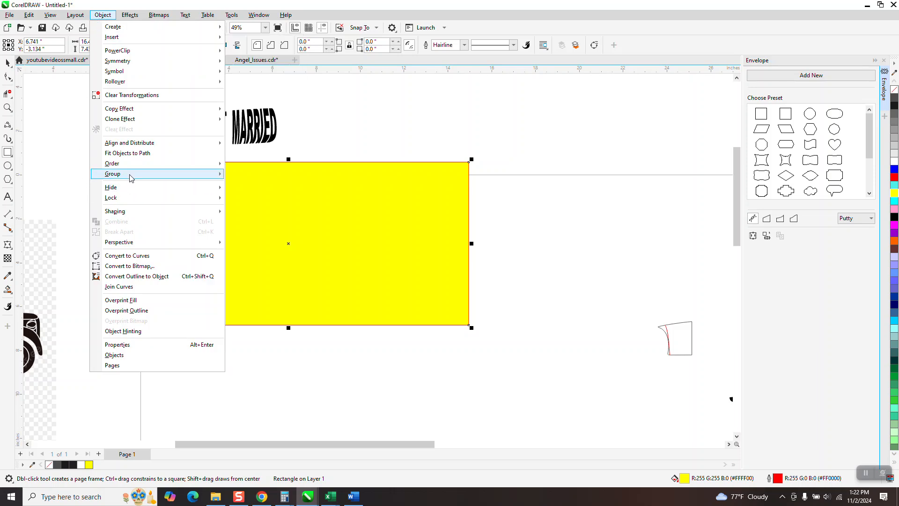
pyautogui.moveTo(127, 165)
pyautogui.click(244, 176)
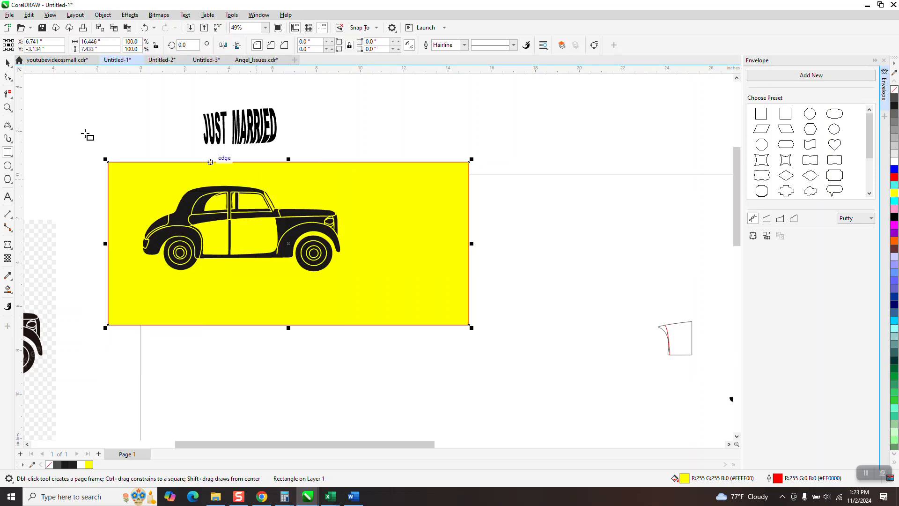
# Step: Delete the yellow rectangle and nudge JUST and MARRIED together 5 inches back down into the door panels
pyautogui.press('space')
pyautogui.click(361, 195)
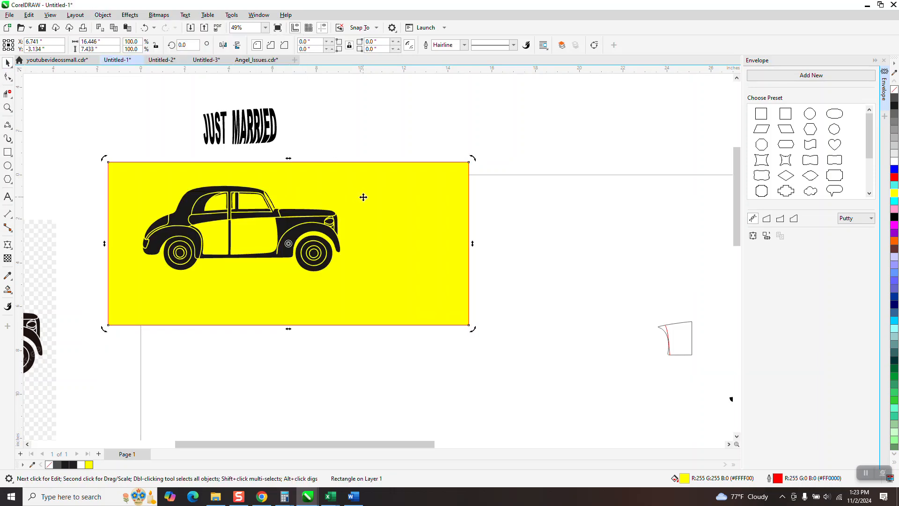
pyautogui.press('Delete')
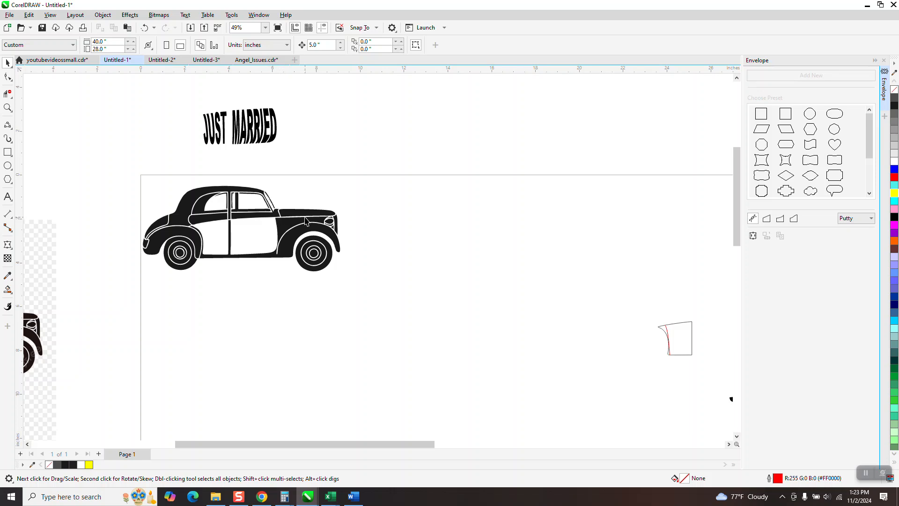
pyautogui.moveTo(178, 100); pyautogui.dragTo(295, 153)
pyautogui.press('Down')
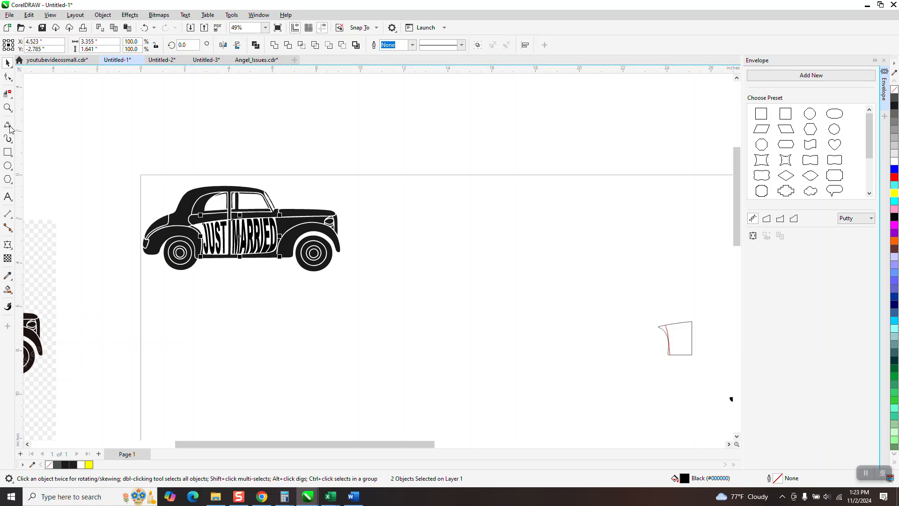
# Step: Examine how JUST and MARRIED fit inside the car's door panels, up close and on the whole page
pyautogui.click(8, 107)
pyautogui.moveTo(178, 196); pyautogui.dragTo(374, 286)
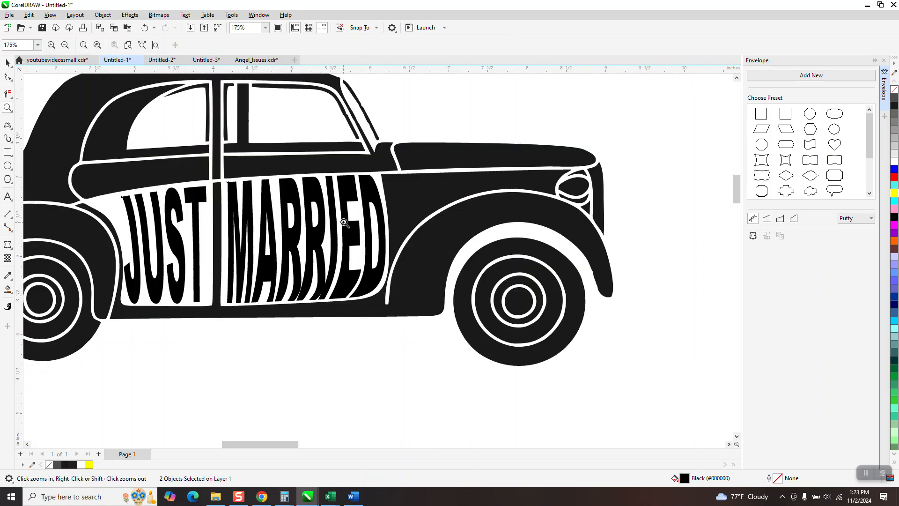
pyautogui.scroll(-1, 312, 212)
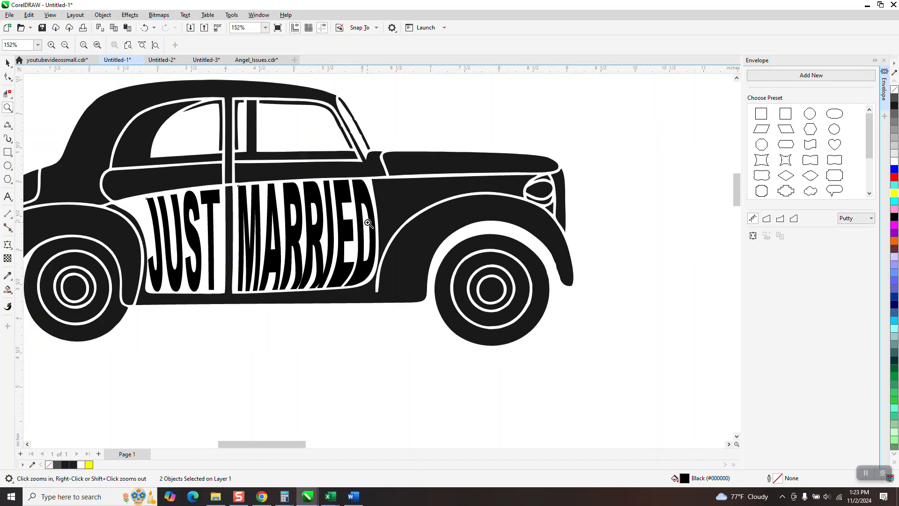
pyautogui.scroll(-1, 304, 205)
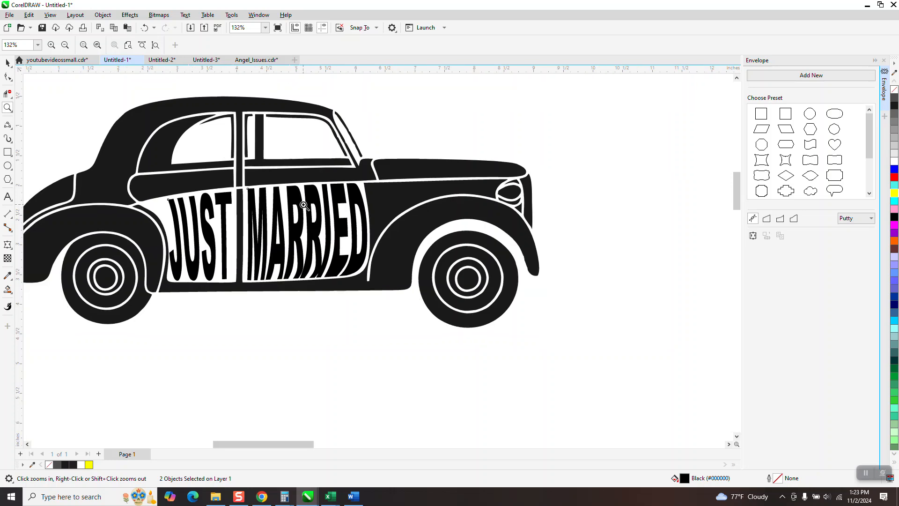
pyautogui.scroll(-8, 303, 205)
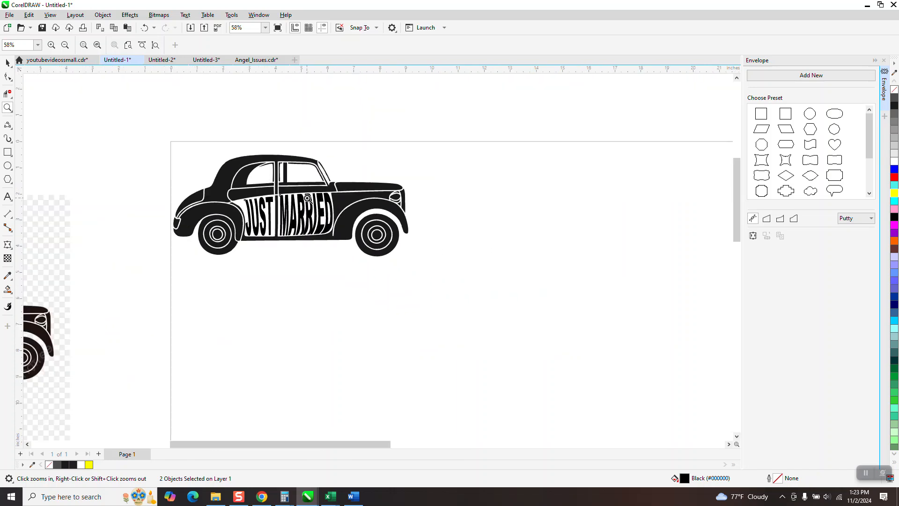
pyautogui.scroll(-4, 293, 205)
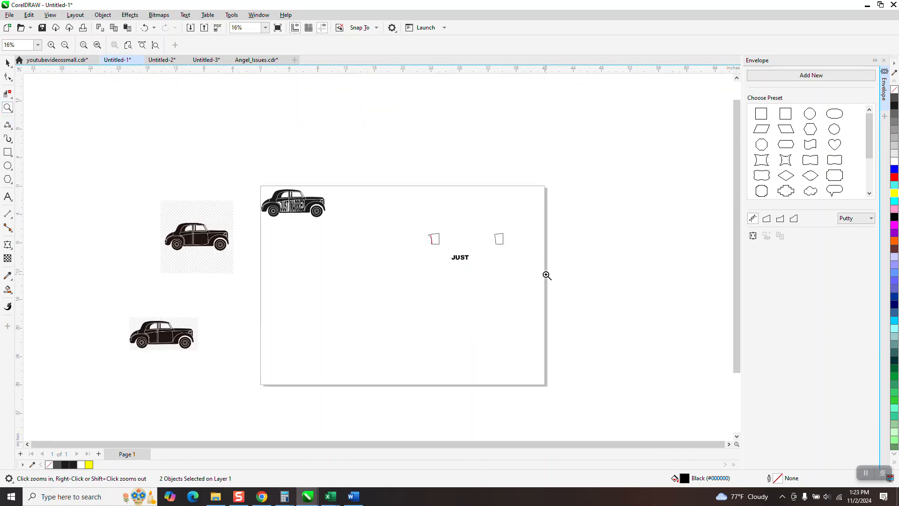
# Step: Delete the red curve inside the rear door outline
pyautogui.moveTo(398, 221); pyautogui.dragTo(513, 286)
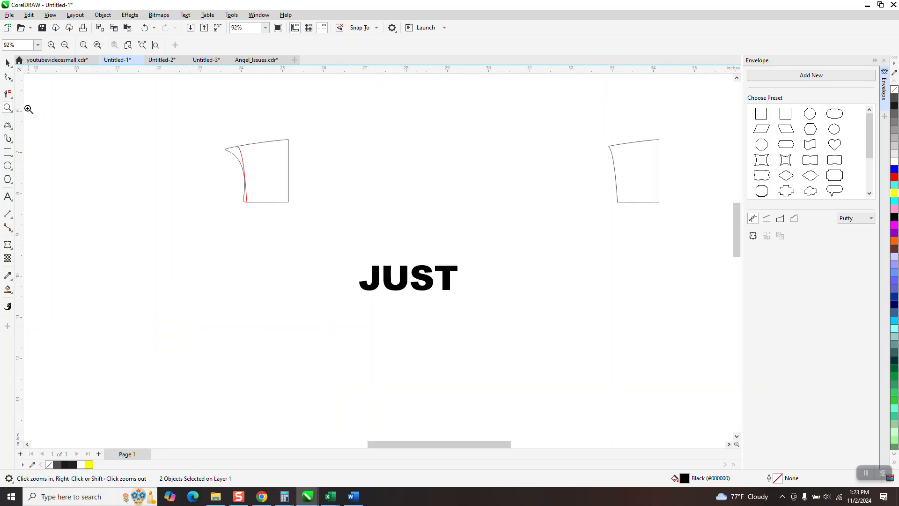
pyautogui.click(8, 62)
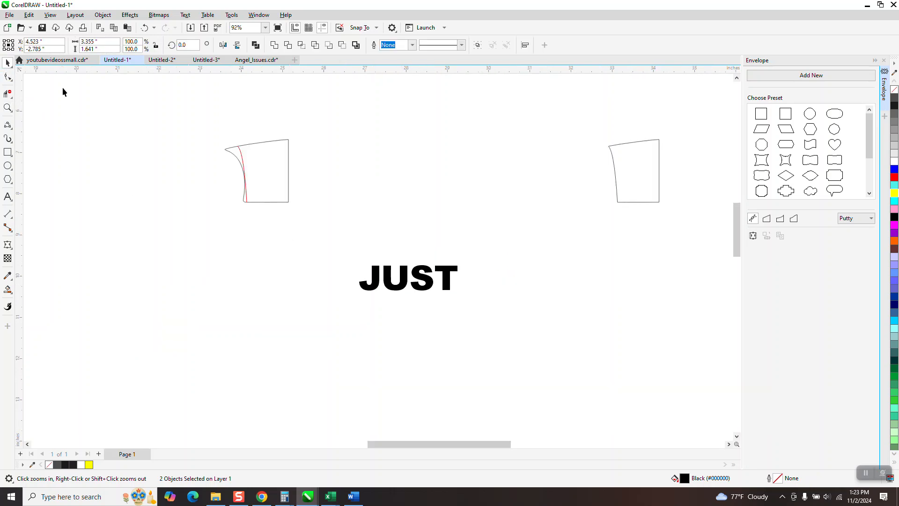
pyautogui.click(241, 157)
pyautogui.press('Delete')
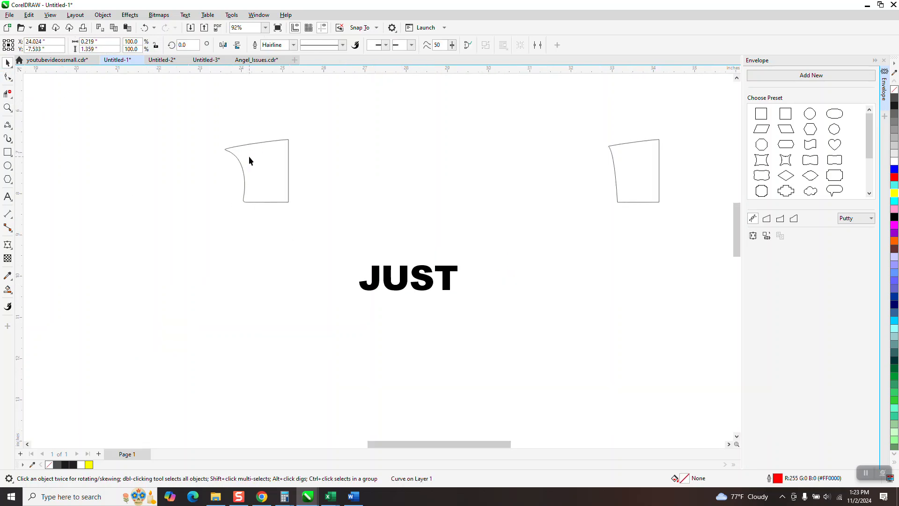
# Step: Place the plain JUST text below the original rear door outline and shape it with an envelope created from that outline
pyautogui.moveTo(406, 290); pyautogui.dragTo(289, 257)
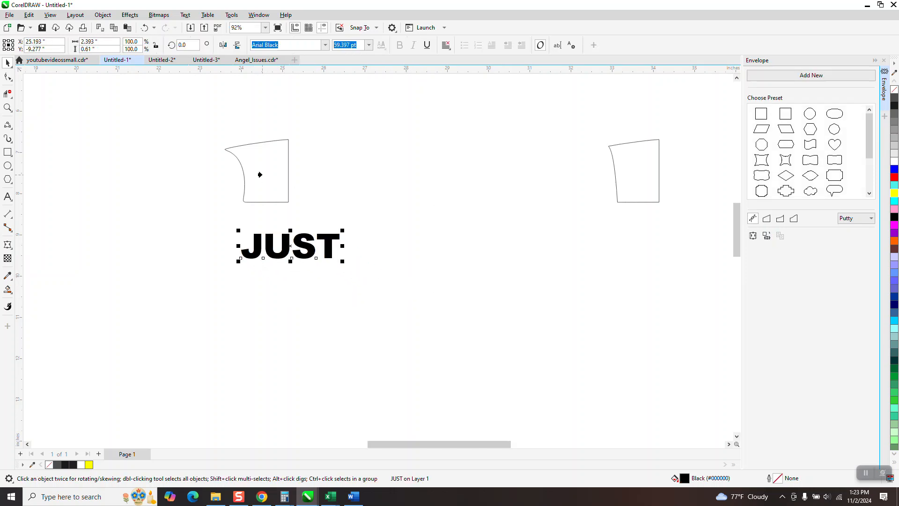
pyautogui.click(261, 175)
pyautogui.press('space')
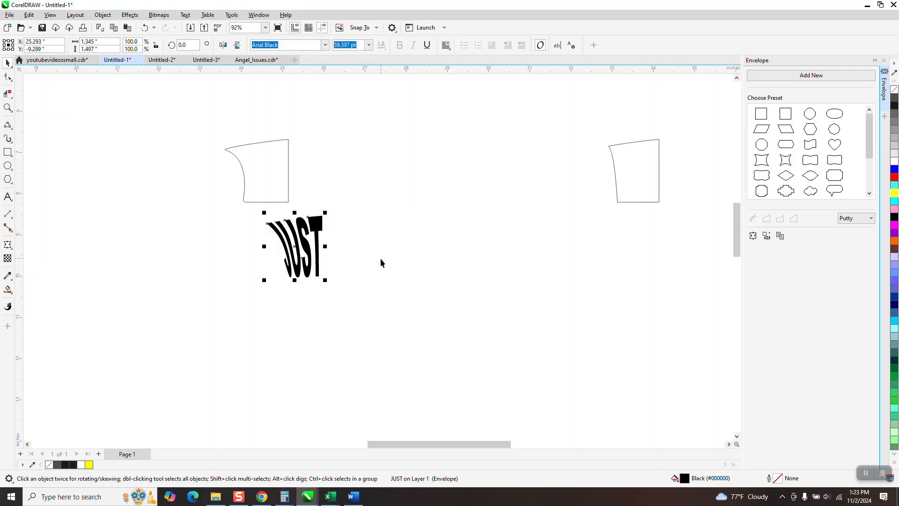
# Step: Examine the newly enveloped JUST up close and compare it with the lettering on the finished car
pyautogui.click(8, 108)
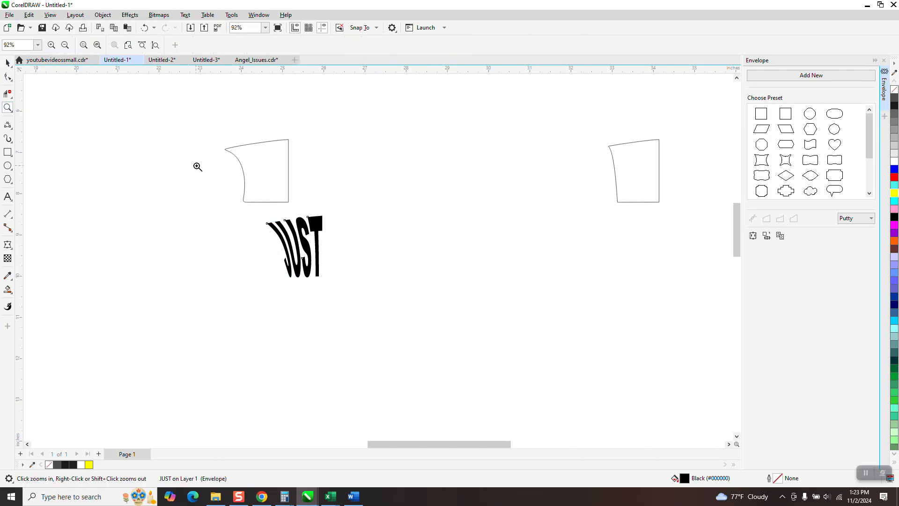
pyautogui.moveTo(247, 221); pyautogui.dragTo(463, 330)
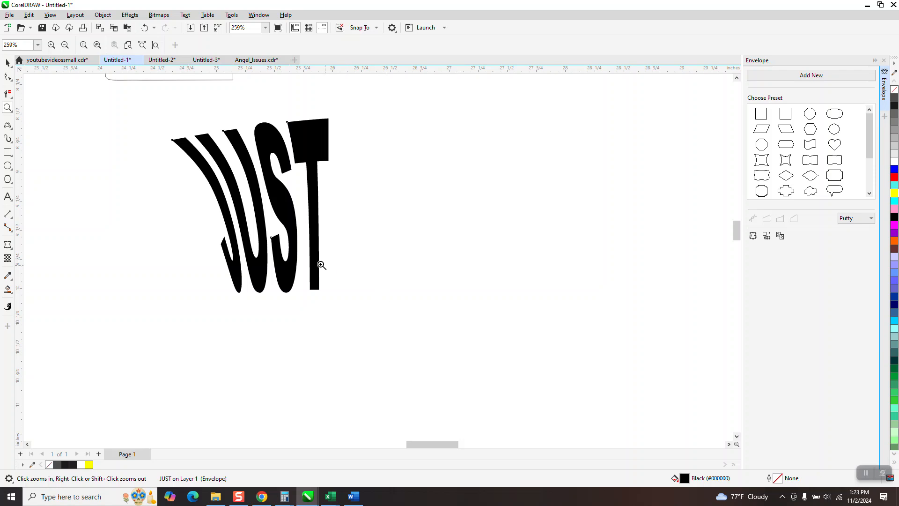
pyautogui.scroll(-2, 309, 265)
pyautogui.scroll(-1, 320, 278)
pyautogui.scroll(-1, 397, 253)
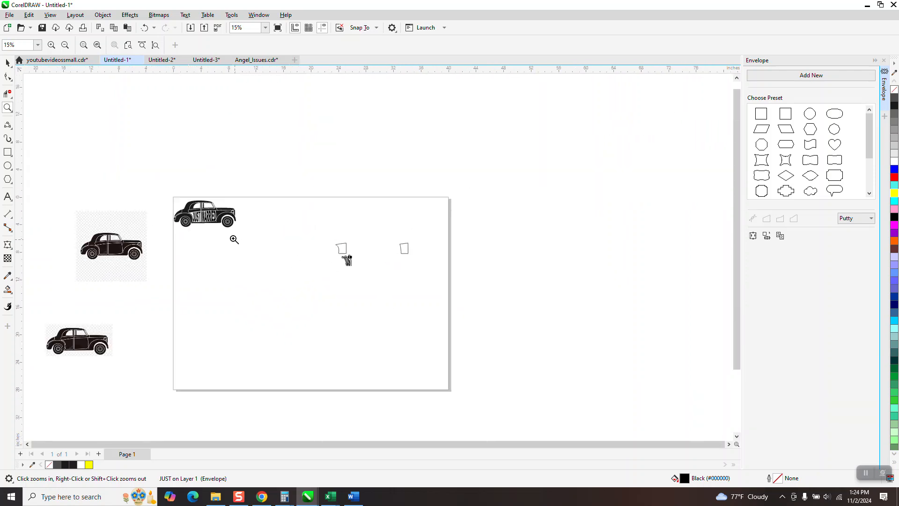
pyautogui.moveTo(162, 199); pyautogui.dragTo(267, 247)
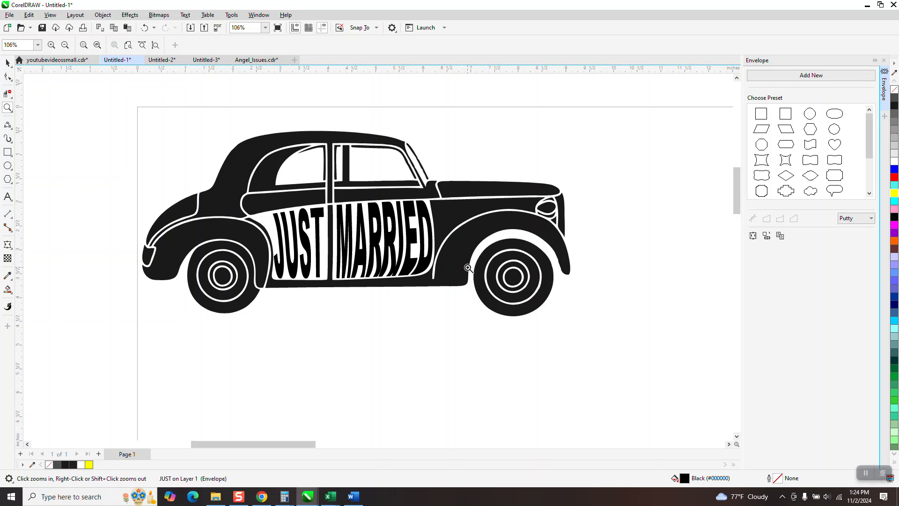